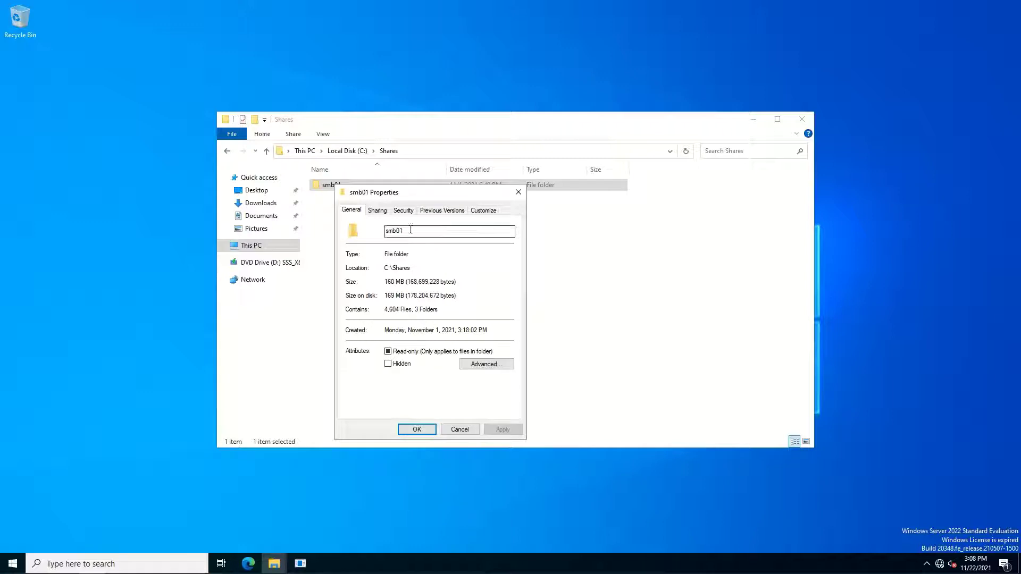
Confirm the smb01 folder name and its C:\Shares location, then close the Properties dialog
{"action": "left_click_drag", "start_coordinate": [420, 231], "coordinate": [377, 231]}
{"action": "left_click_drag", "start_coordinate": [419, 269], "coordinate": [380, 268]}
{"action": "left_click", "coordinate": [443, 275]}
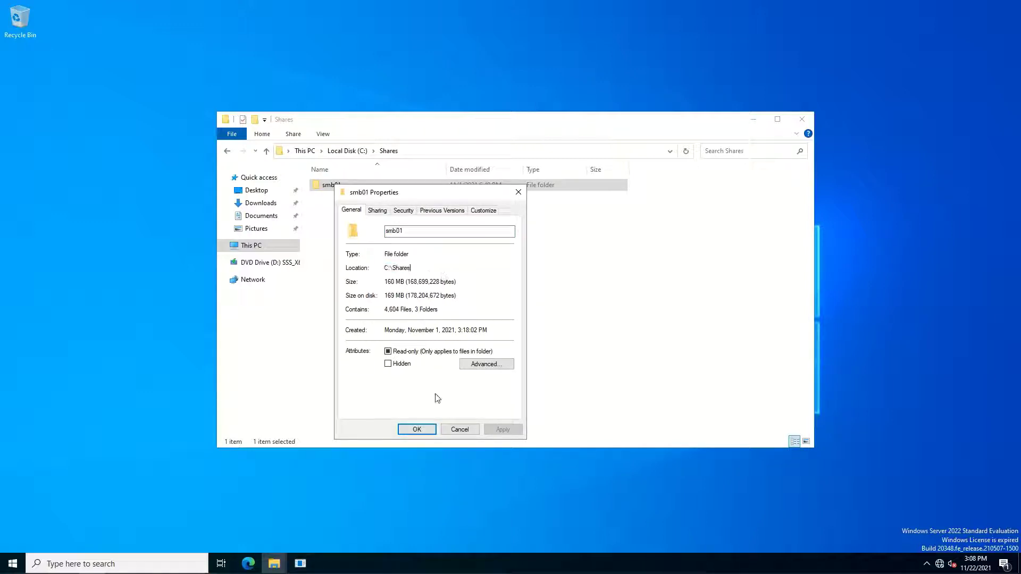
{"action": "left_click", "coordinate": [417, 430]}
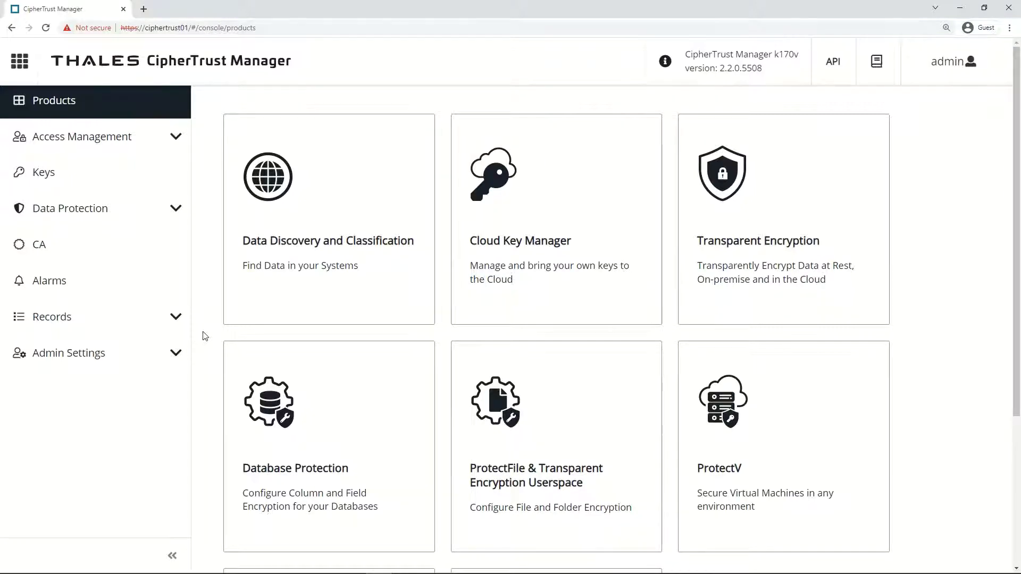
Save the bloombase01 KMIP client certificate as Cert.pem
{"action": "scroll", "coordinate": [204, 335], "scroll_direction": "down", "scroll_amount": 4}
{"action": "left_click", "coordinate": [274, 409]}
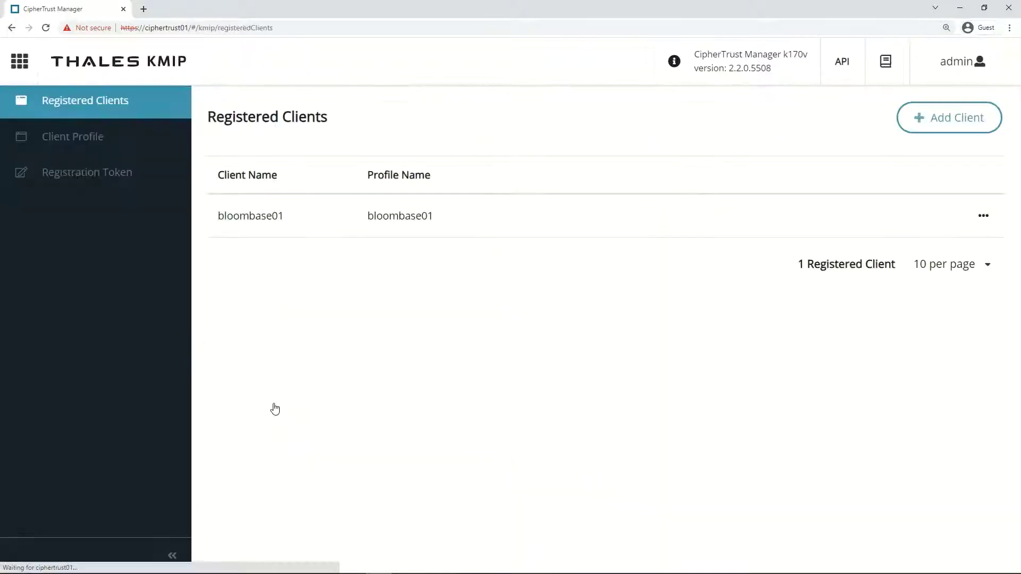
{"action": "left_click", "coordinate": [87, 149]}
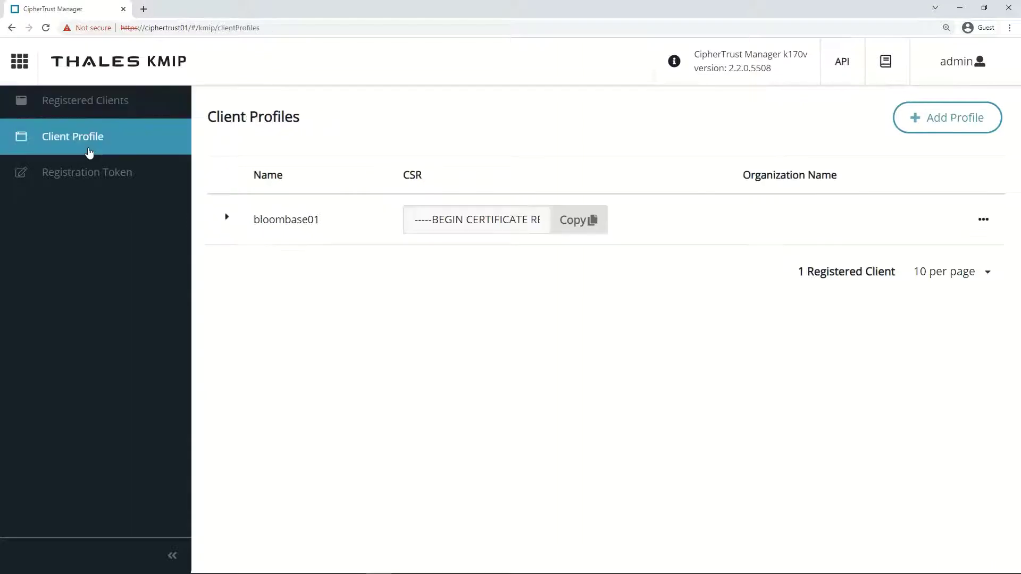
{"action": "left_click", "coordinate": [100, 174]}
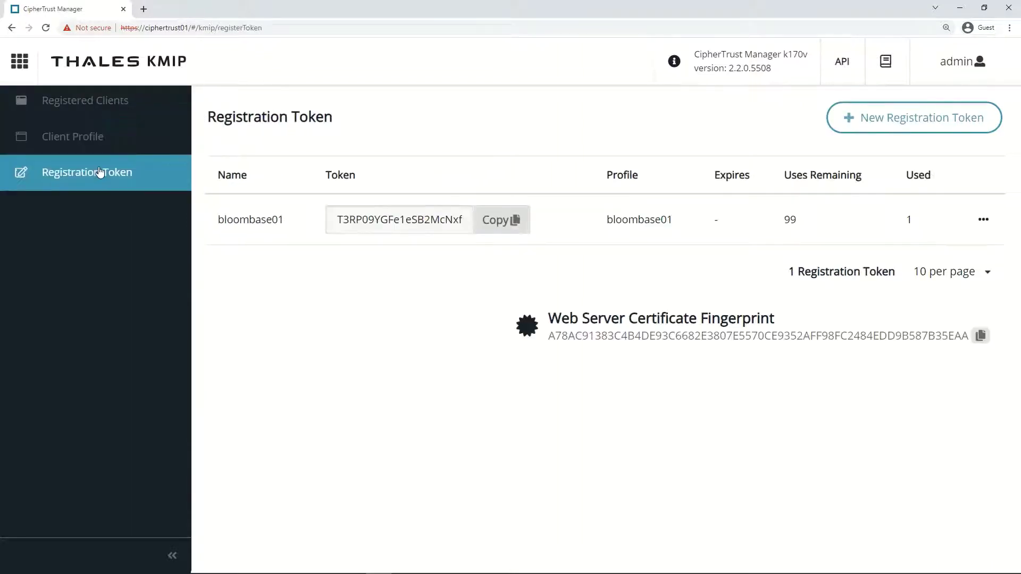
{"action": "left_click", "coordinate": [98, 108]}
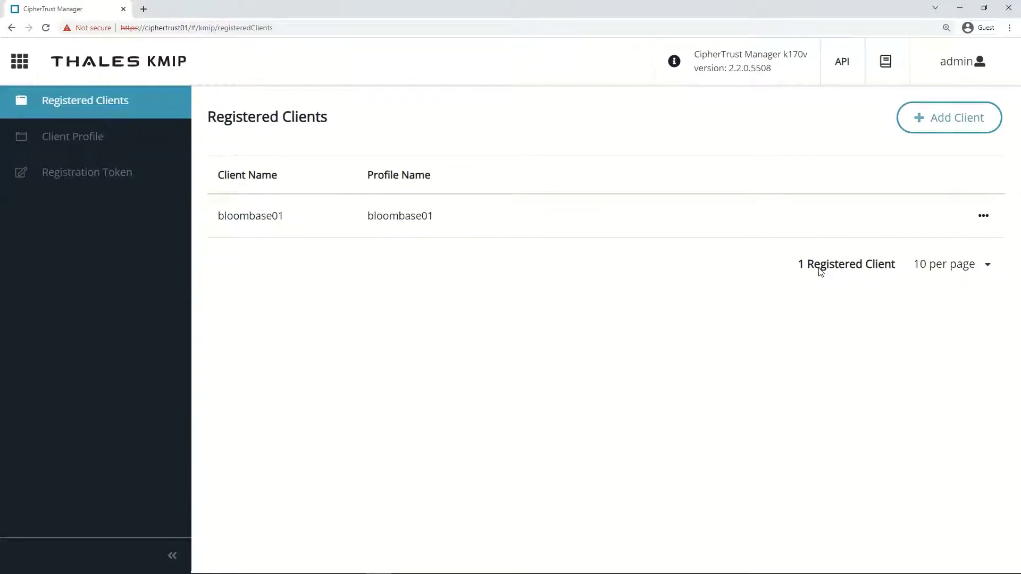
{"action": "left_click", "coordinate": [983, 217]}
{"action": "left_click", "coordinate": [963, 243]}
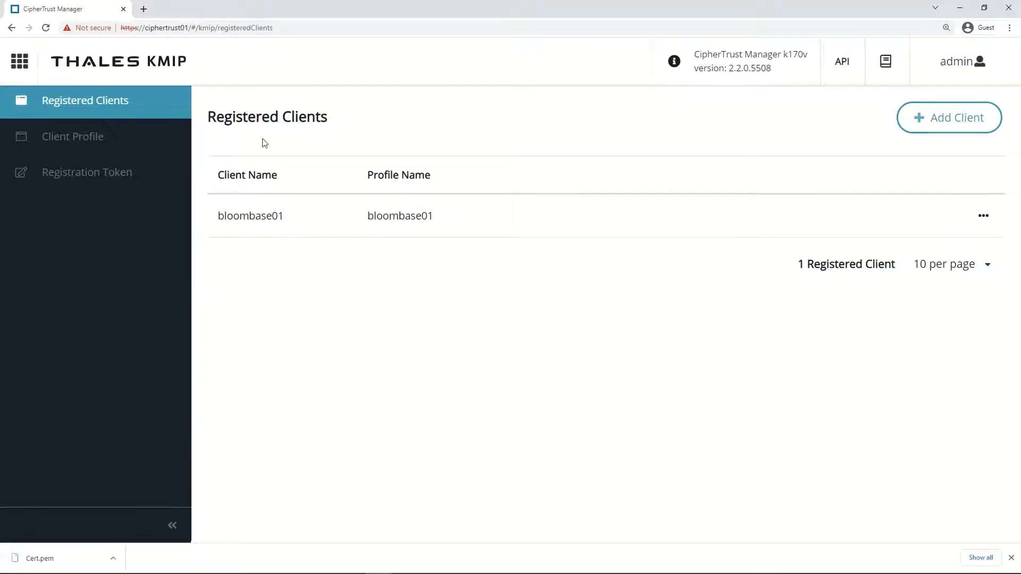
Download the local /CN=CA authority certificate as Certificate.pem
{"action": "left_click", "coordinate": [22, 64]}
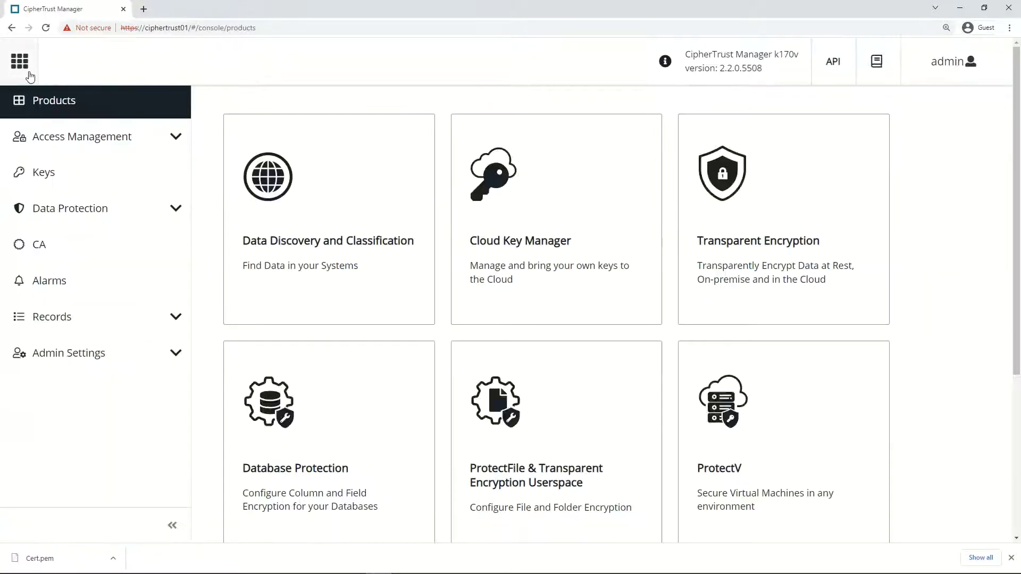
{"action": "left_click", "coordinate": [40, 246]}
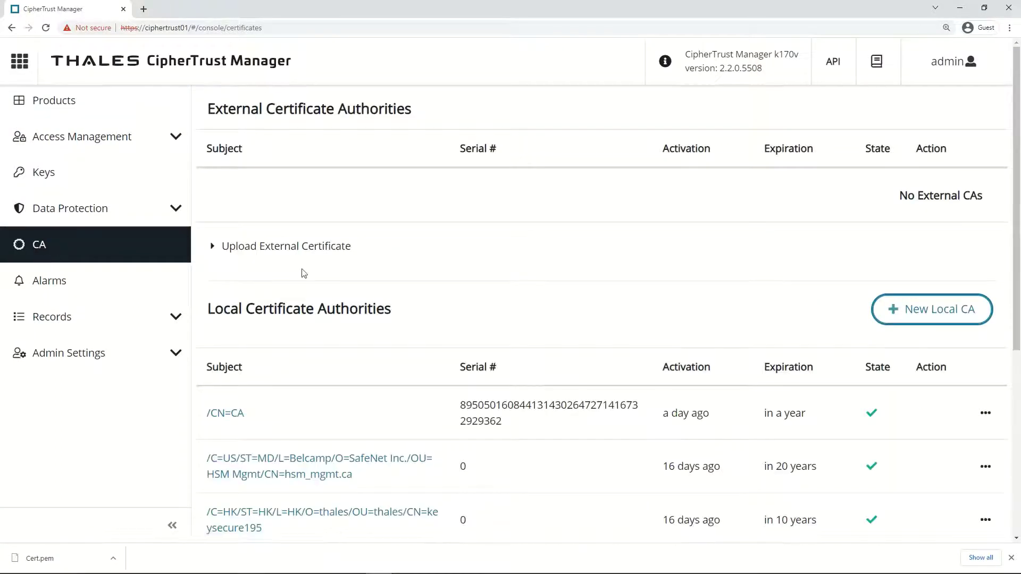
{"action": "left_click", "coordinate": [985, 413]}
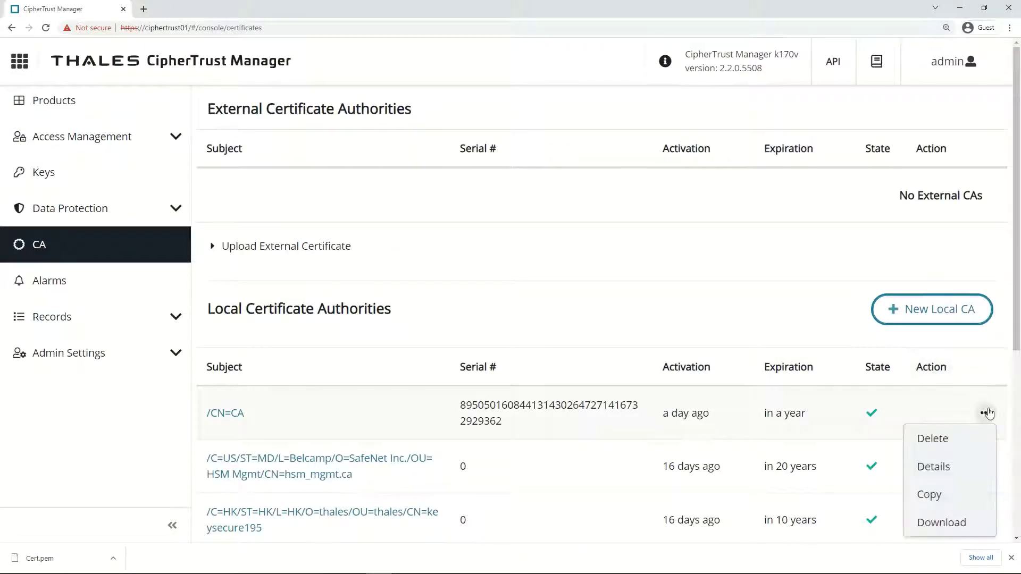
{"action": "left_click", "coordinate": [936, 523]}
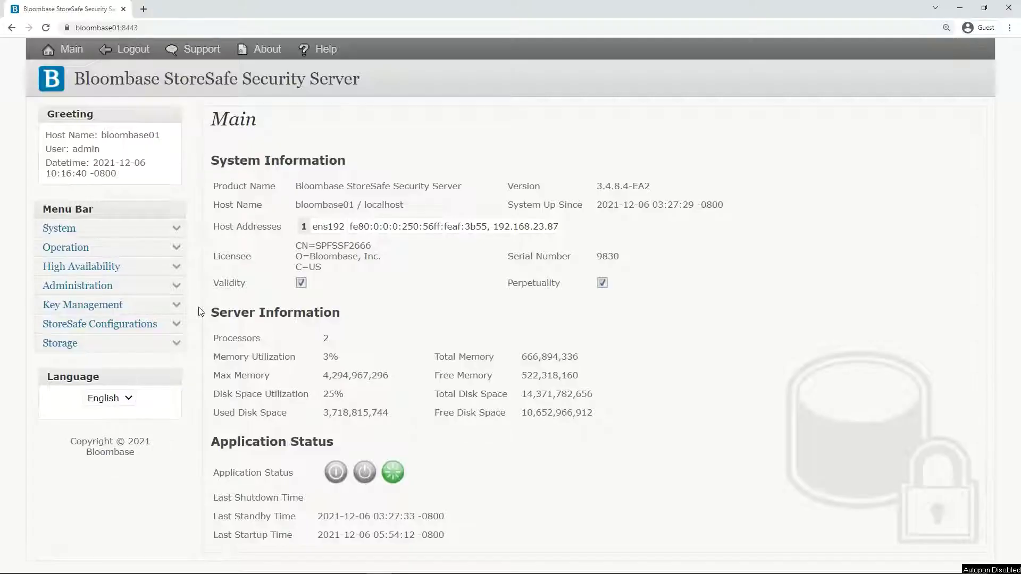
Open the ciphertrust KMIP key manager and check host ciphertrust01, keystore CN=bloombase01 and trust certificate CN=CA
{"action": "left_click", "coordinate": [177, 307]}
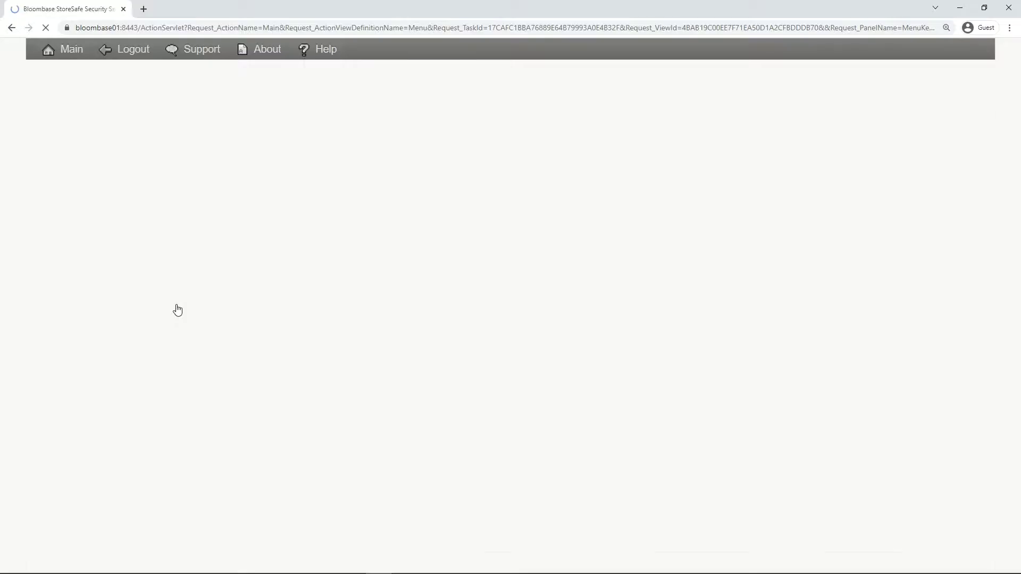
{"action": "left_click", "coordinate": [132, 360]}
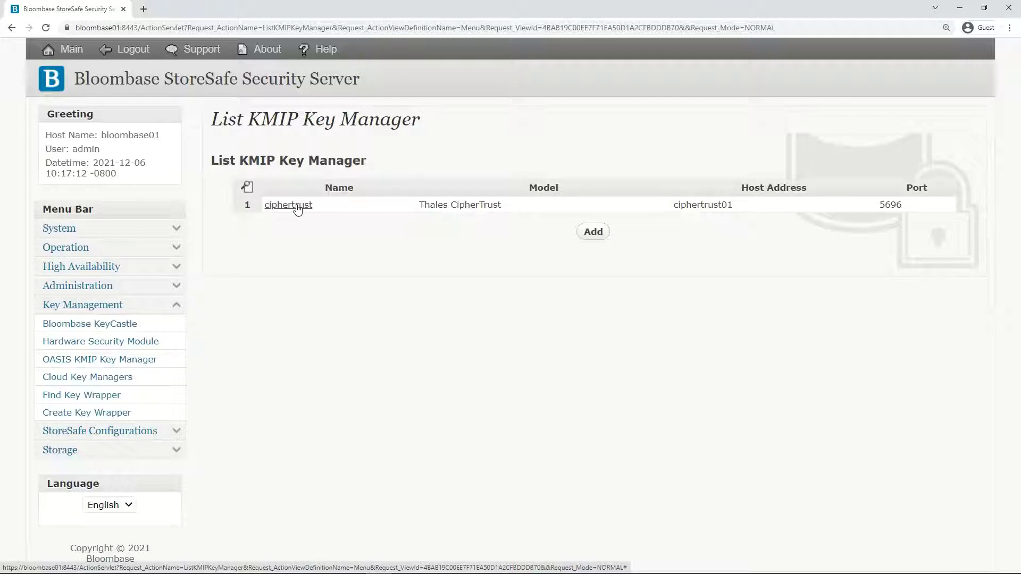
{"action": "left_click", "coordinate": [297, 209]}
{"action": "key", "text": "Tab"}
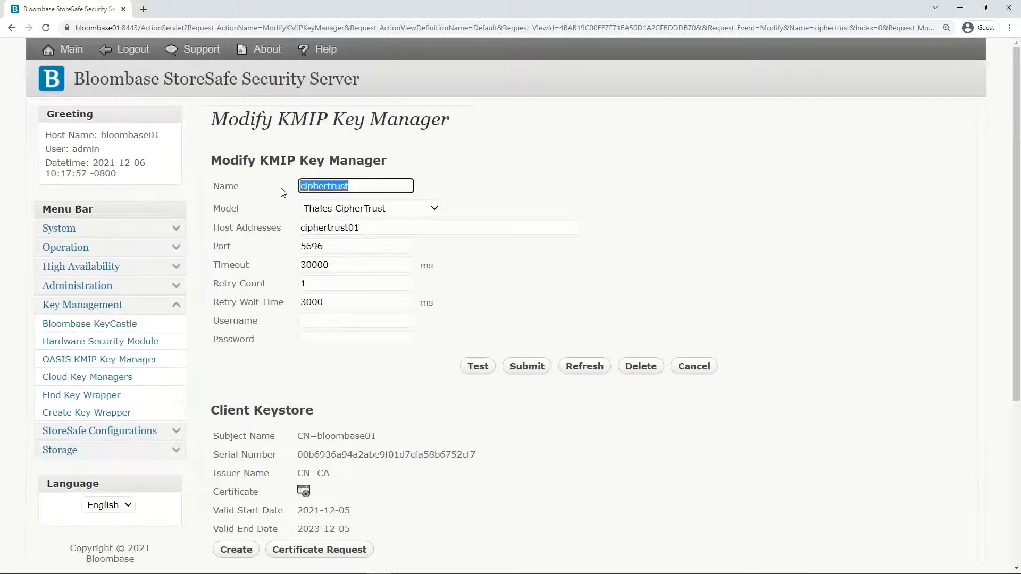
{"action": "double_click", "coordinate": [365, 227]}
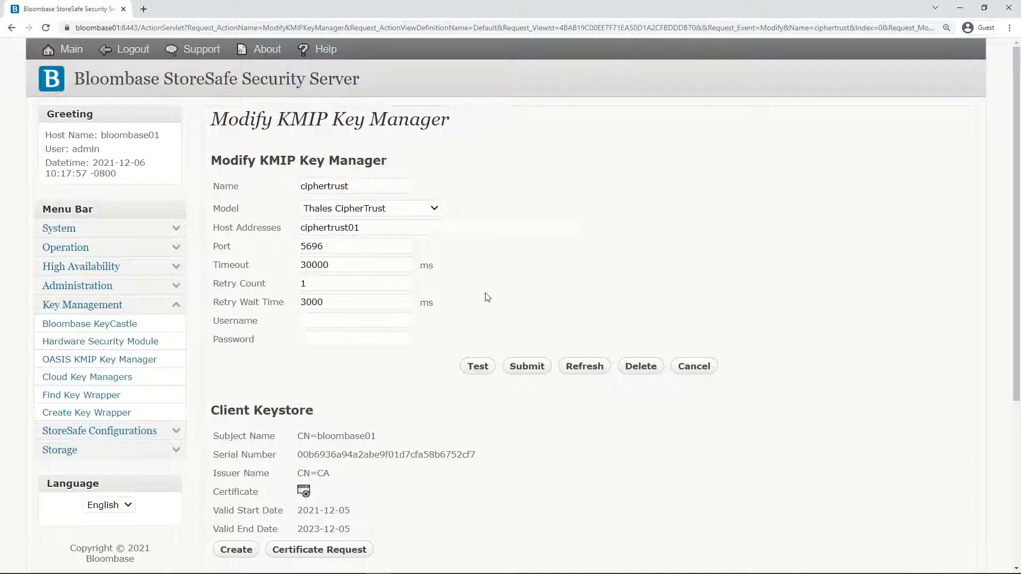
{"action": "scroll", "coordinate": [487, 297], "scroll_direction": "down", "scroll_amount": 5}
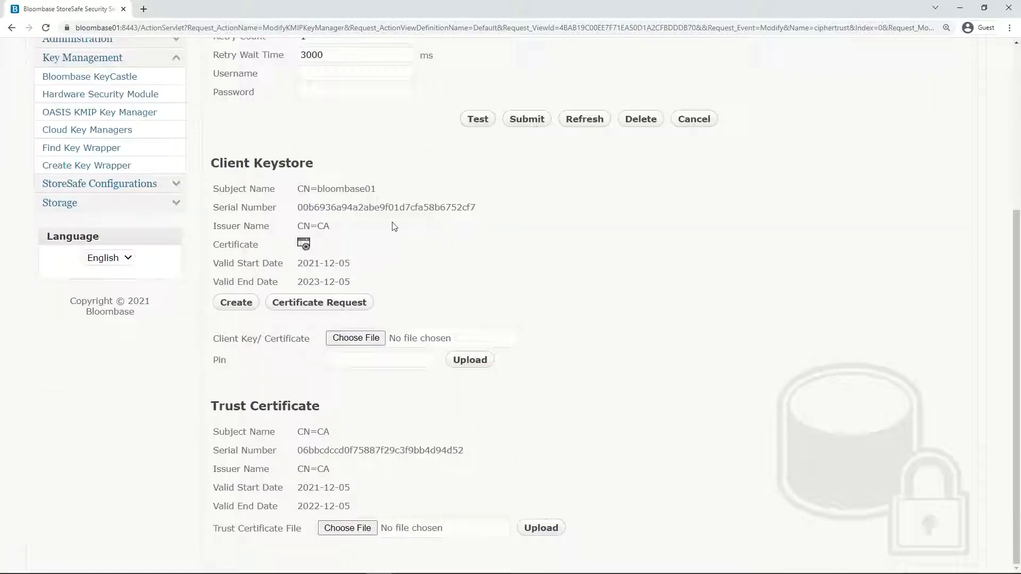
{"action": "left_click_drag", "start_coordinate": [385, 190], "coordinate": [293, 197]}
{"action": "left_click", "coordinate": [449, 273]}
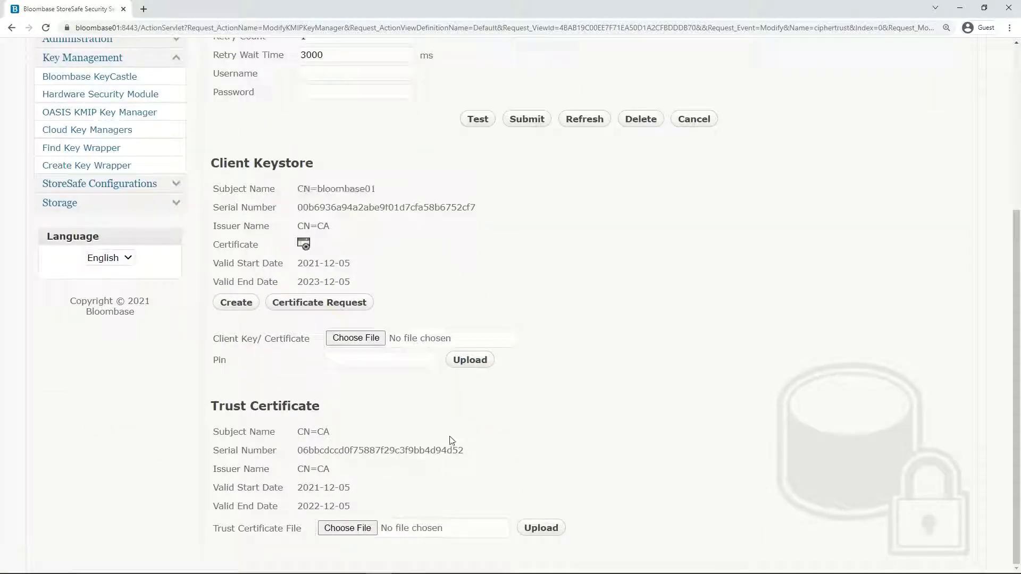
{"action": "left_click_drag", "start_coordinate": [330, 432], "coordinate": [295, 432]}
{"action": "left_click", "coordinate": [474, 276]}
{"action": "scroll", "coordinate": [480, 276], "scroll_direction": "up", "scroll_amount": 5}
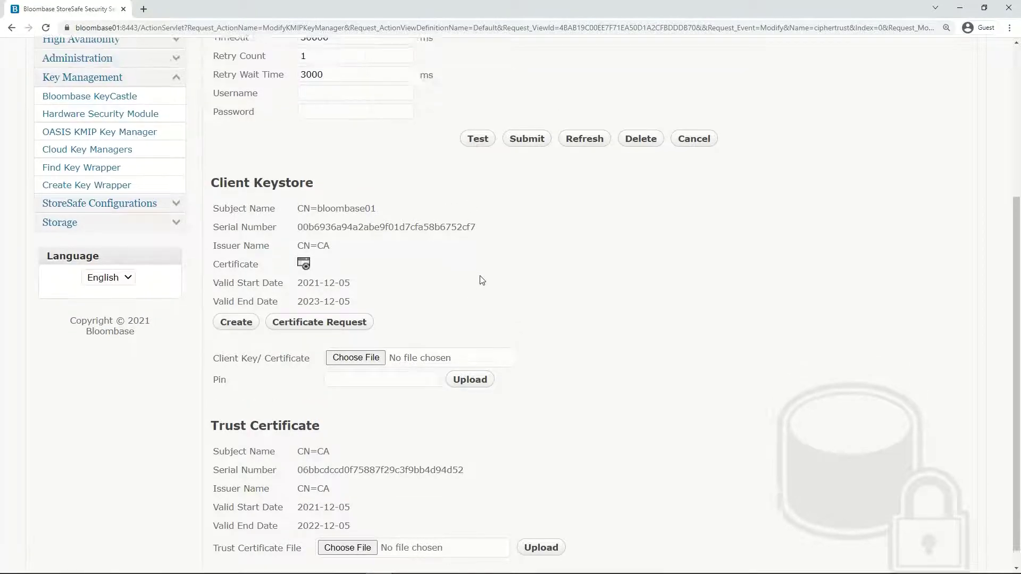
Test the ciphertrust key manager connection and confirm the result is Success
{"action": "left_click", "coordinate": [477, 366]}
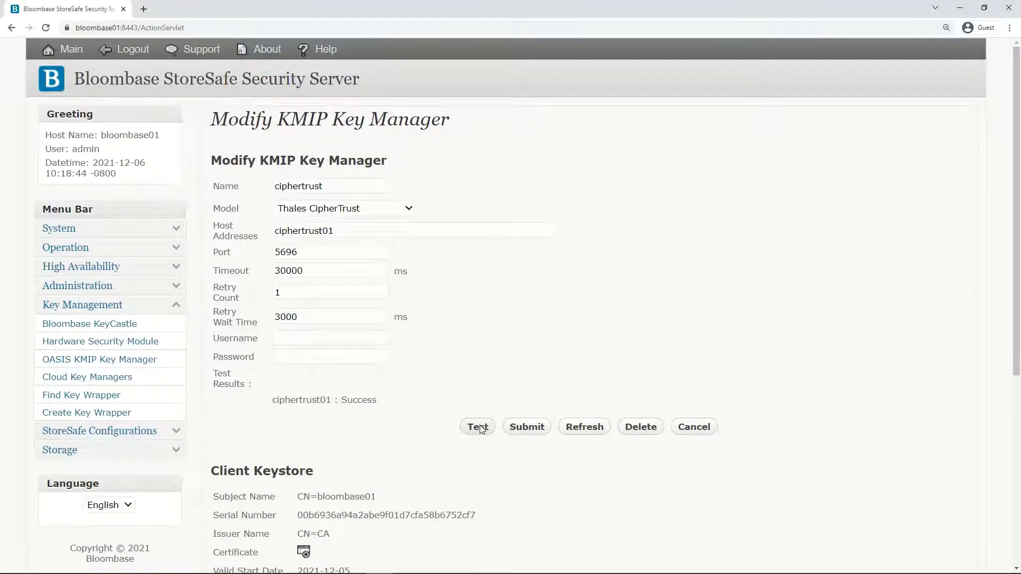
{"action": "left_click_drag", "start_coordinate": [378, 400], "coordinate": [255, 413]}
{"action": "left_click", "coordinate": [255, 414]}
{"action": "left_click", "coordinate": [101, 396]}
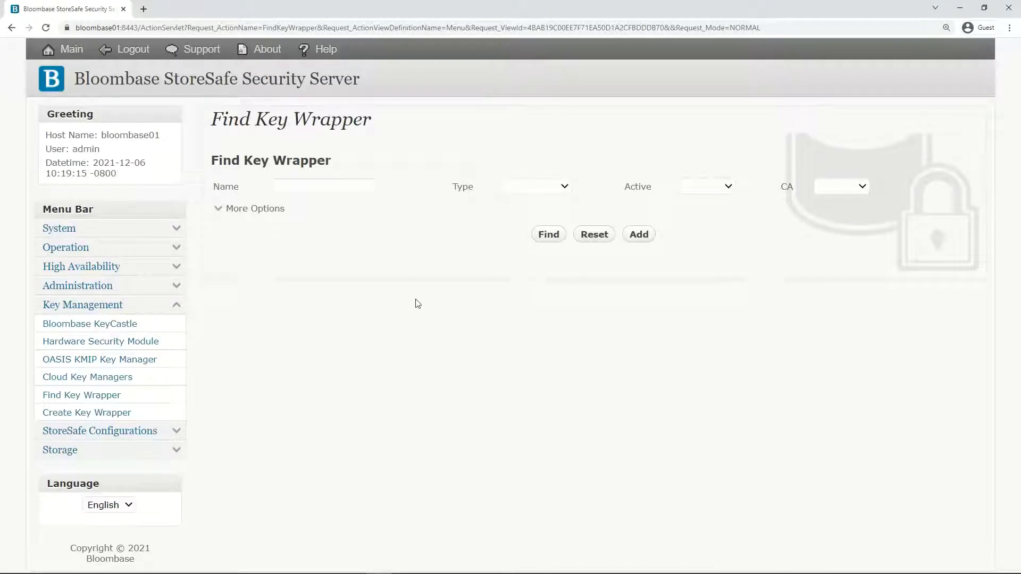
Start a new key wrapper sourced from the OASIS KMIP Key Manager ciphertrust
{"action": "left_click", "coordinate": [554, 237]}
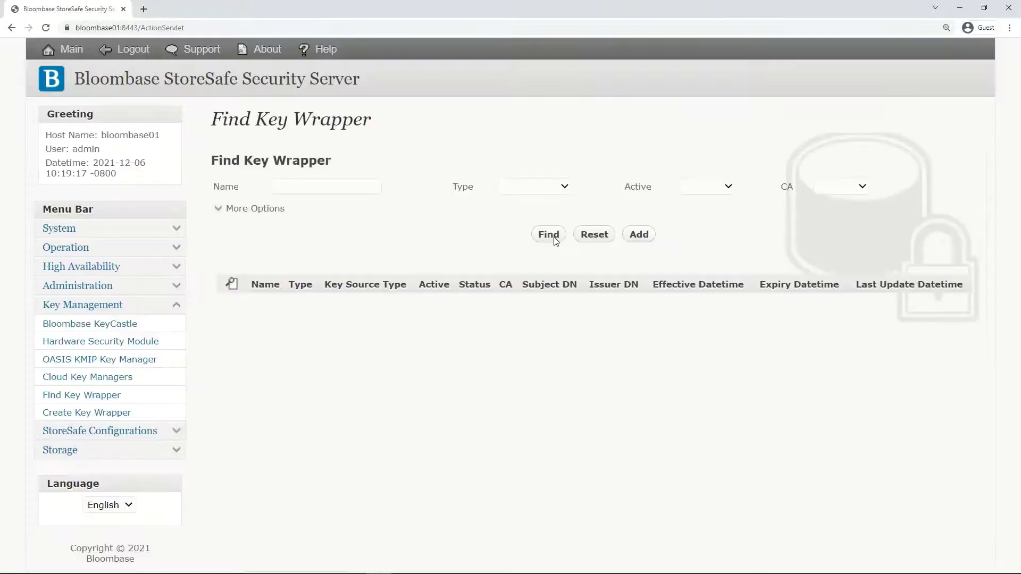
{"action": "left_click", "coordinate": [640, 234]}
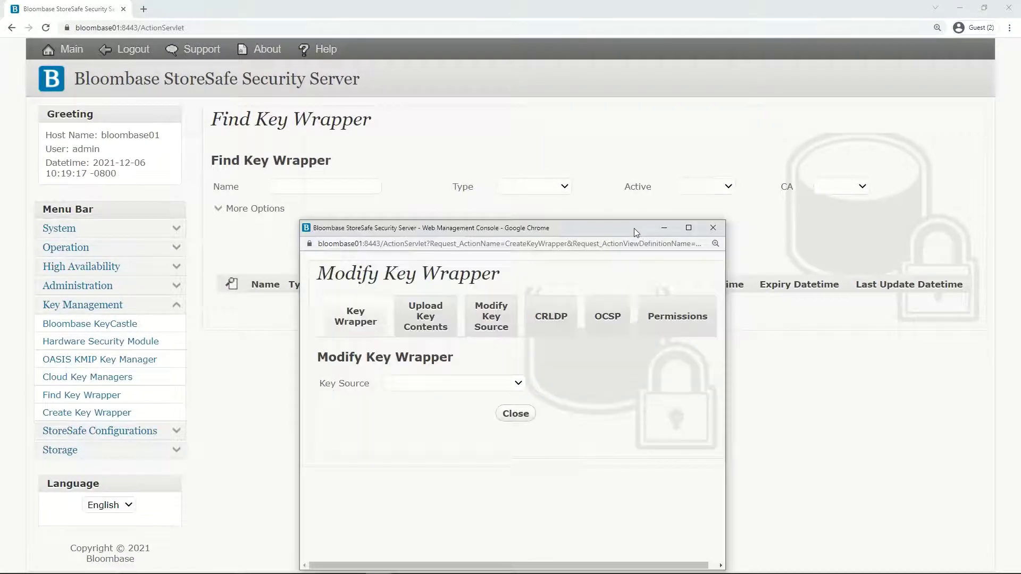
{"action": "left_click_drag", "start_coordinate": [633, 228], "coordinate": [644, 138]}
{"action": "left_click", "coordinate": [465, 293]}
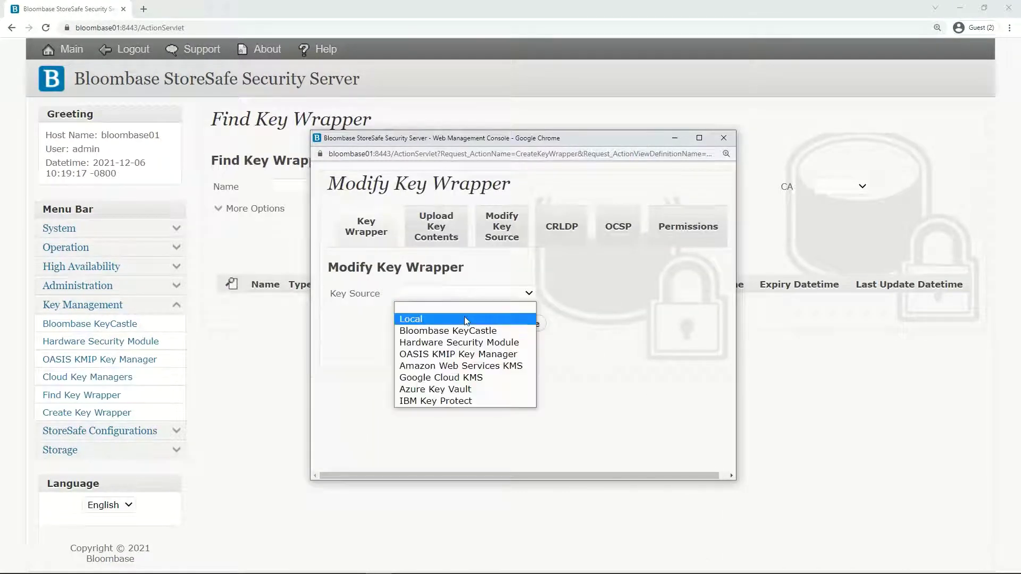
{"action": "left_click", "coordinate": [481, 354]}
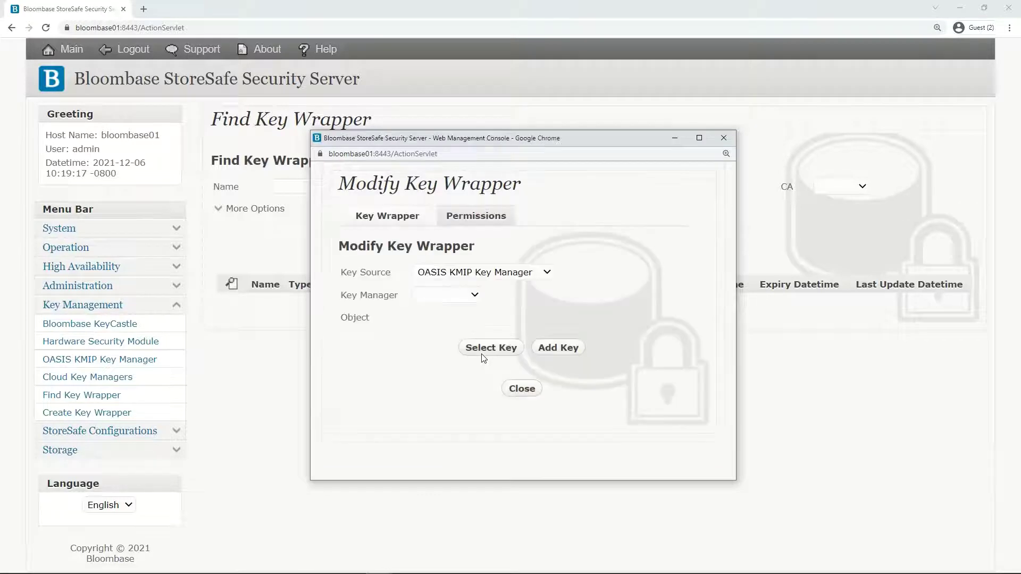
{"action": "left_click", "coordinate": [466, 296]}
{"action": "left_click", "coordinate": [451, 322]}
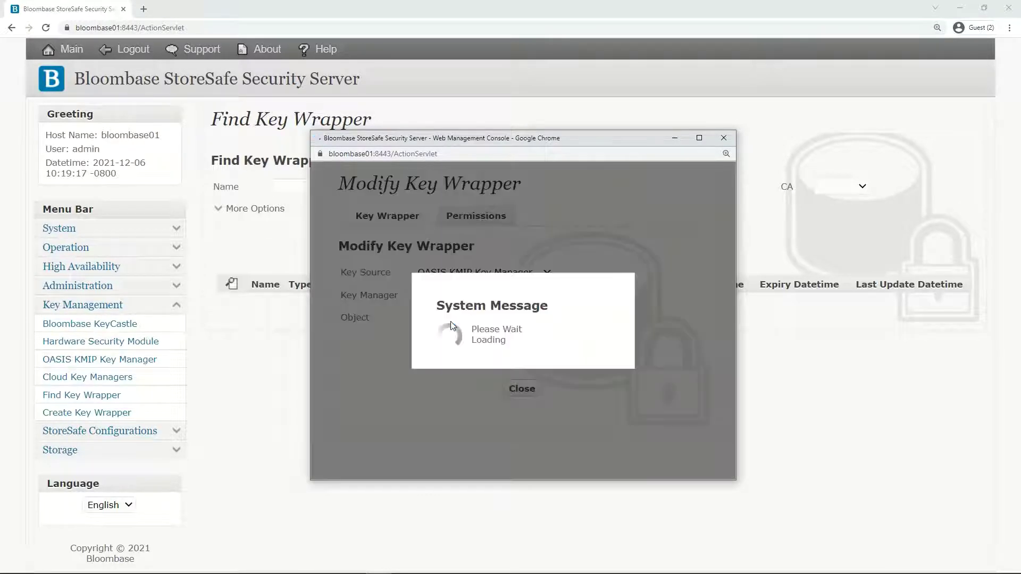
Generate a new key named key01 on the ciphertrust key manager
{"action": "left_click", "coordinate": [550, 350]}
{"action": "left_click", "coordinate": [468, 269]}
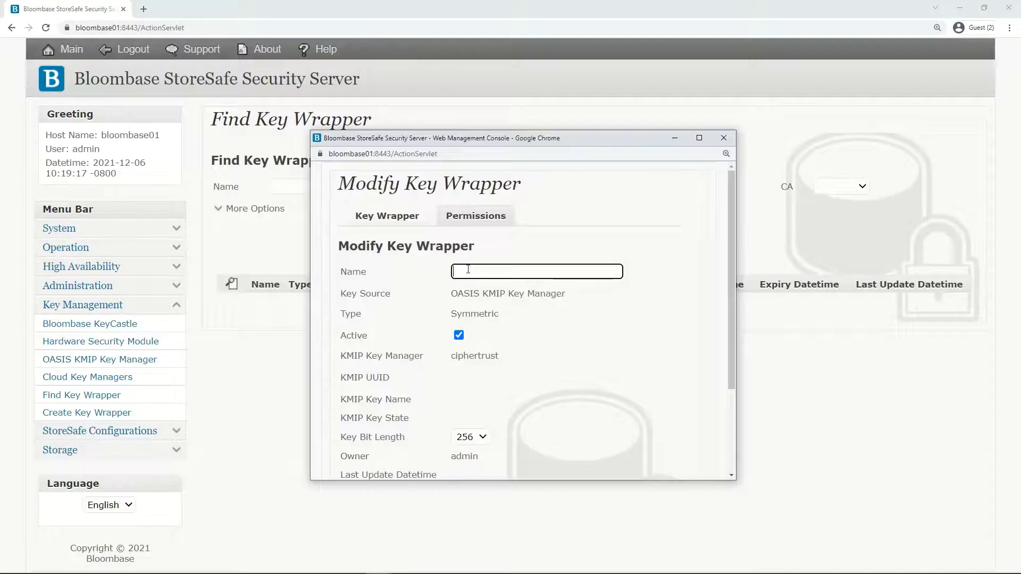
{"action": "type", "text": "key01"}
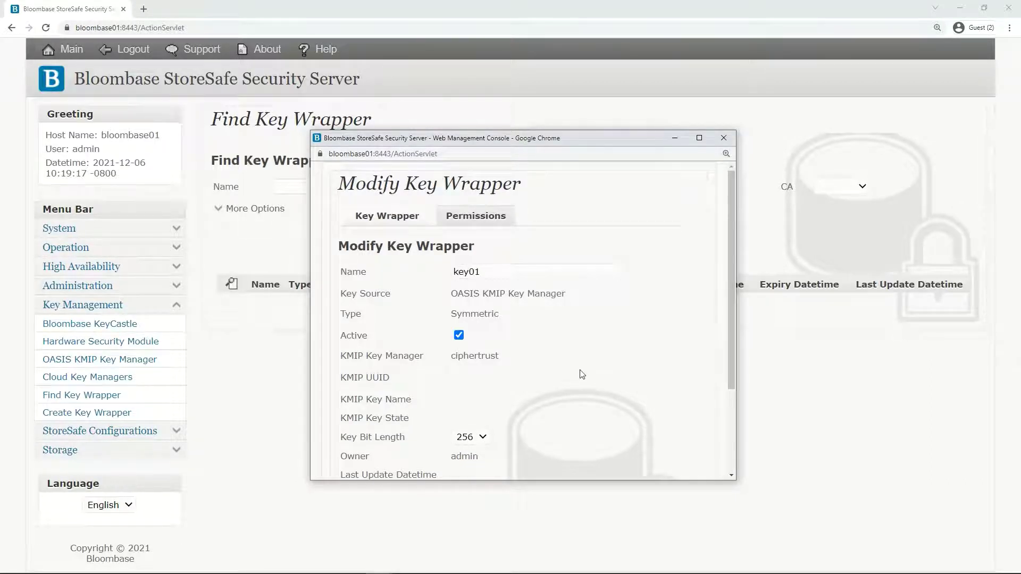
{"action": "scroll", "coordinate": [581, 376], "scroll_direction": "down", "scroll_amount": 3}
{"action": "left_click", "coordinate": [518, 385]}
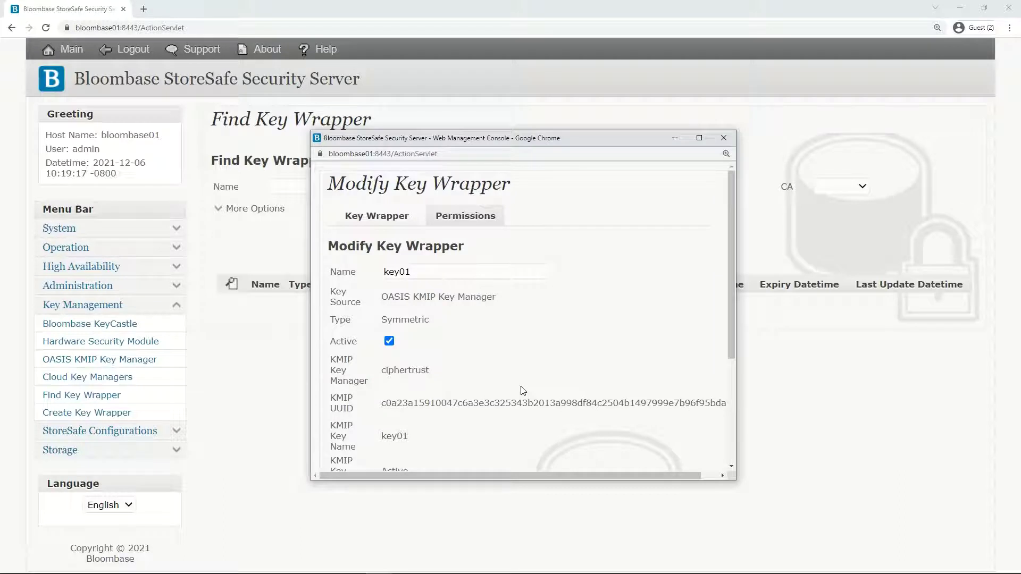
Check the generated KMIP UUID and the KMIP key name key01
{"action": "scroll", "coordinate": [522, 390], "scroll_direction": "down", "scroll_amount": 2}
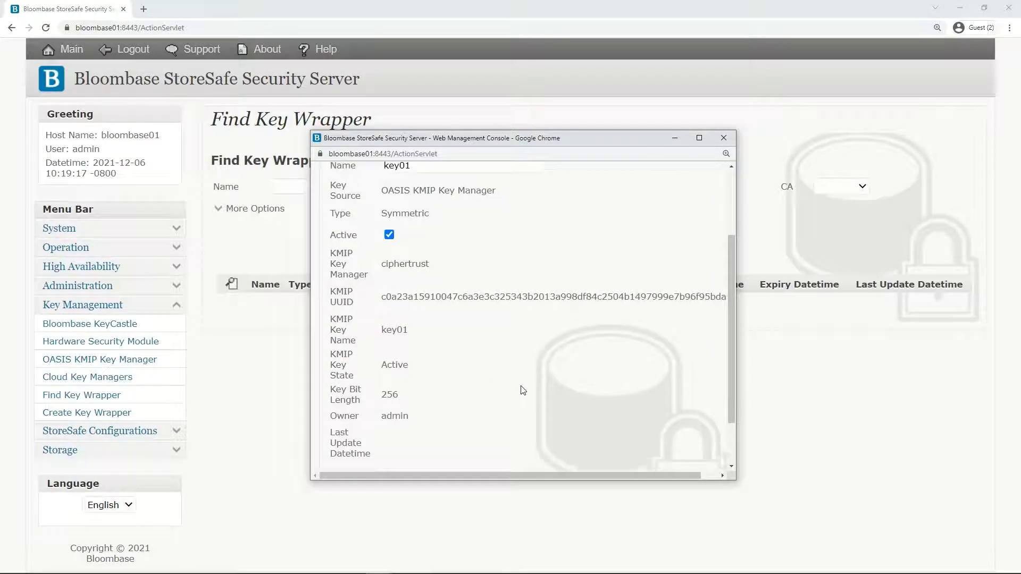
{"action": "left_click_drag", "start_coordinate": [509, 475], "coordinate": [533, 473]}
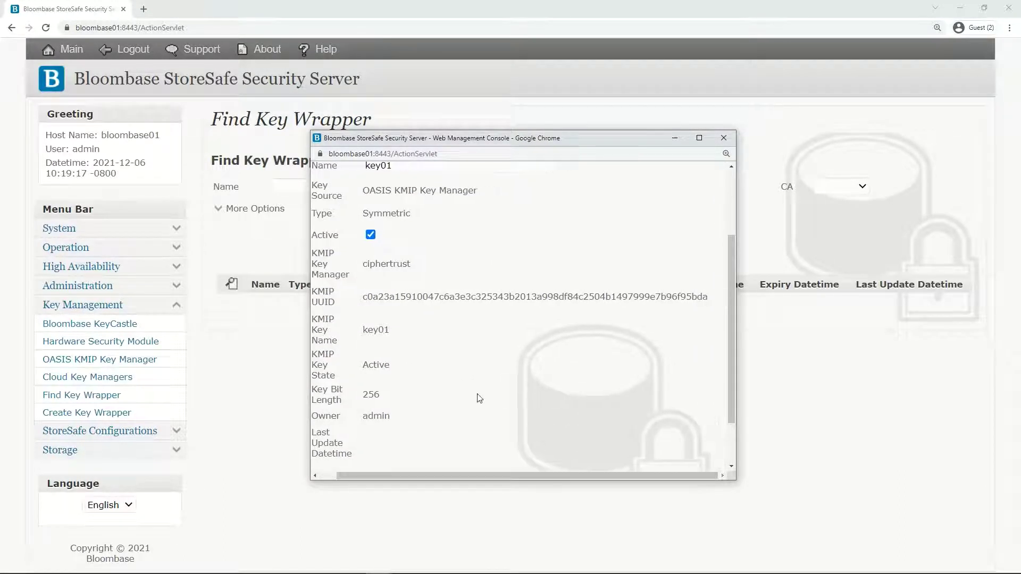
{"action": "left_click_drag", "start_coordinate": [364, 301], "coordinate": [710, 298]}
{"action": "left_click", "coordinate": [435, 329]}
{"action": "double_click", "coordinate": [364, 329]}
{"action": "left_click", "coordinate": [462, 374]}
{"action": "scroll", "coordinate": [471, 372], "scroll_direction": "down", "scroll_amount": 2}
Save and confirm the key01 key wrapper, then search to see it listed
{"action": "left_click", "coordinate": [490, 420]}
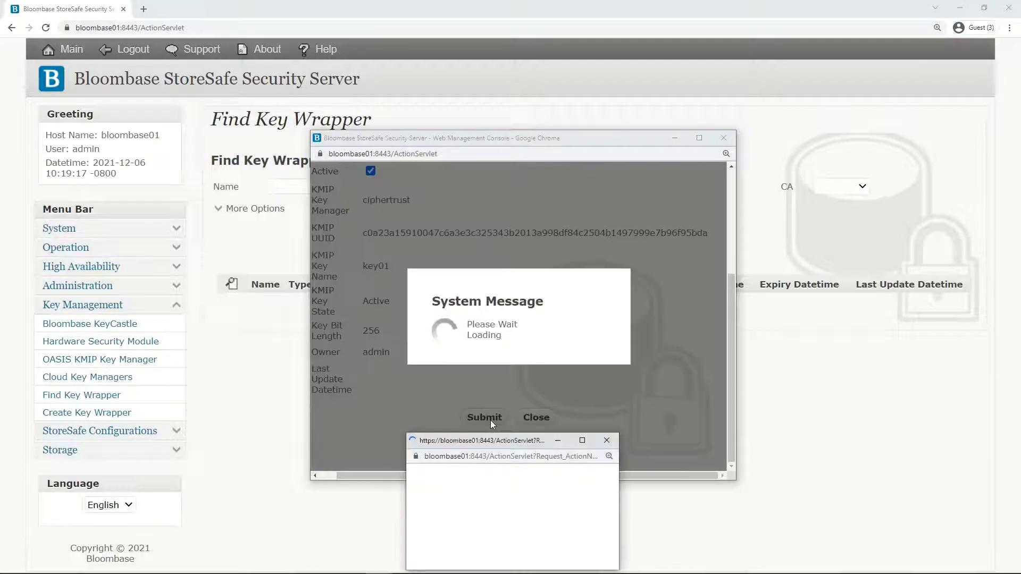
{"action": "left_click", "coordinate": [481, 531]}
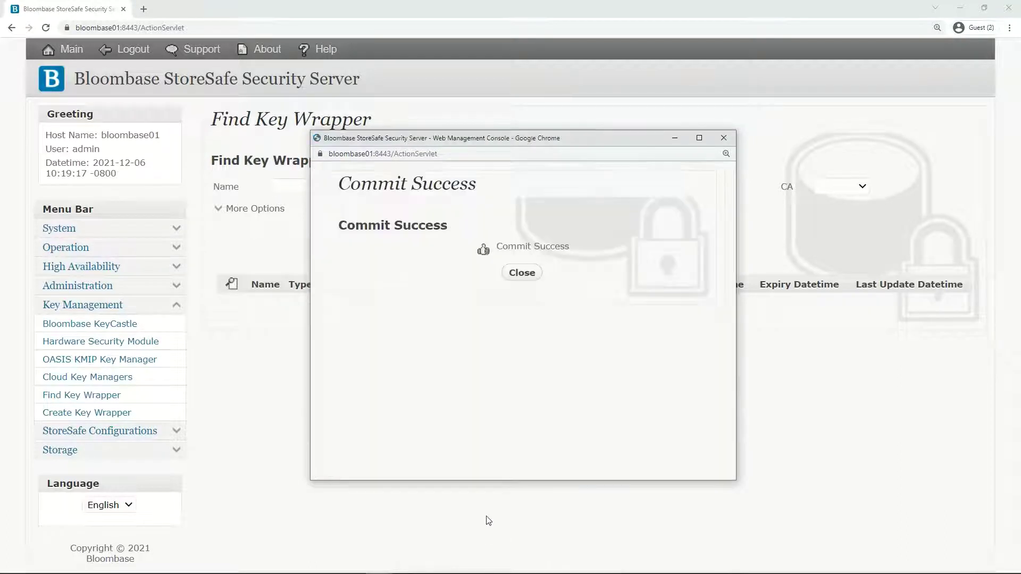
{"action": "left_click", "coordinate": [528, 273]}
{"action": "left_click", "coordinate": [545, 232]}
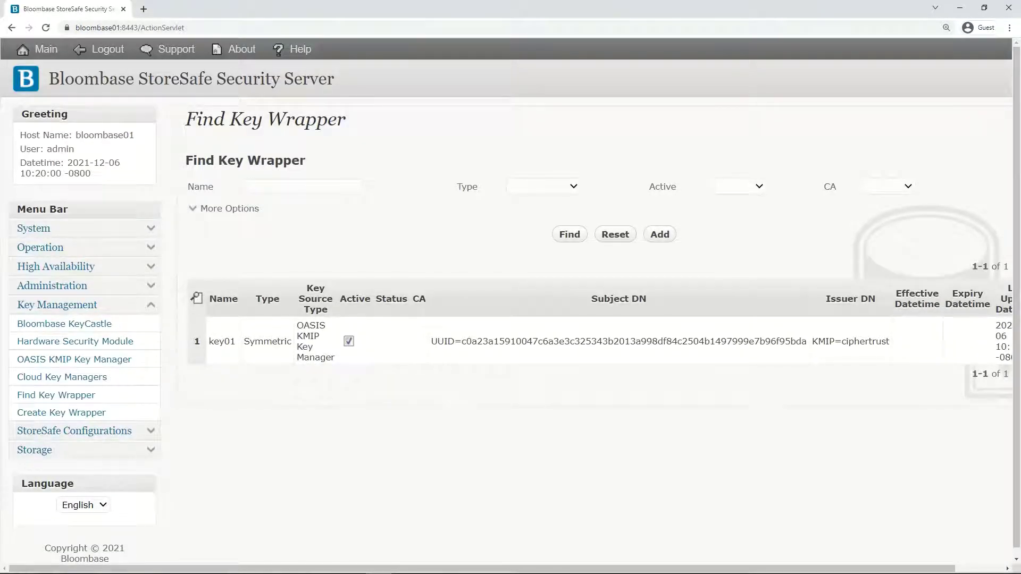
{"action": "key", "text": "alt+Tab"}
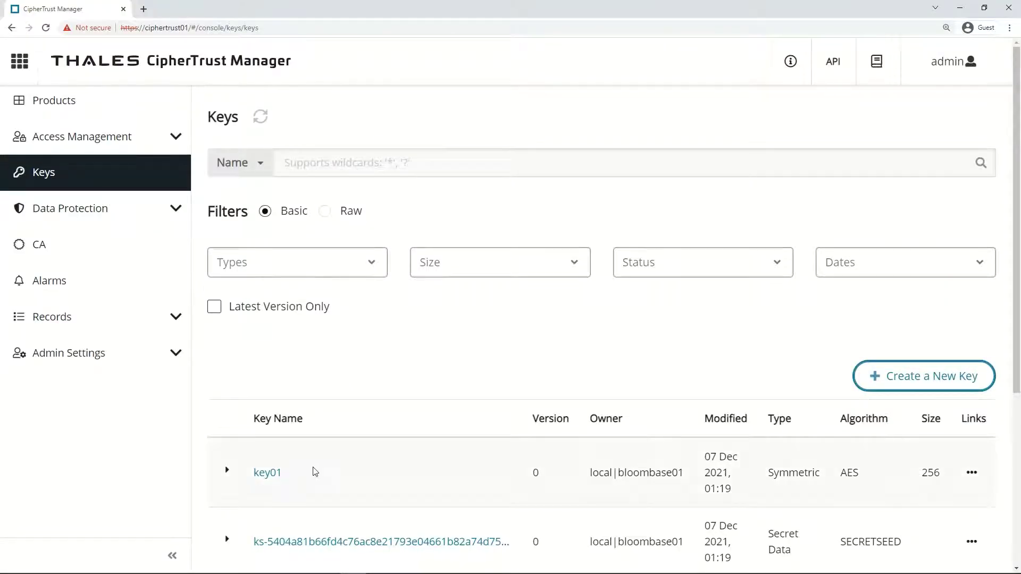
Expand key01 in CipherTrust's Keys list and inspect its full ID value
{"action": "left_click_drag", "start_coordinate": [298, 471], "coordinate": [253, 475]}
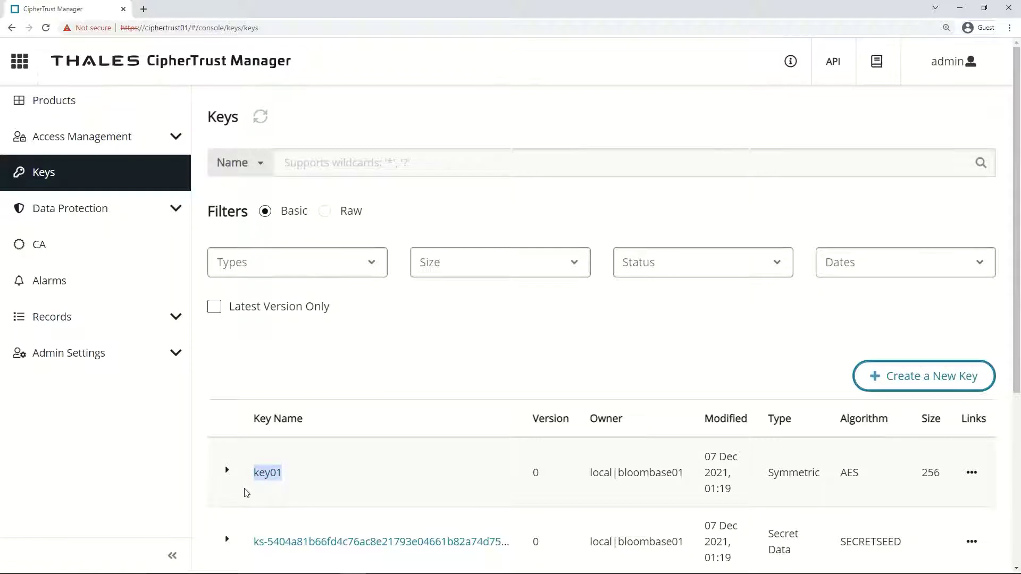
{"action": "left_click", "coordinate": [227, 470]}
{"action": "scroll", "coordinate": [308, 460], "scroll_direction": "down", "scroll_amount": 3}
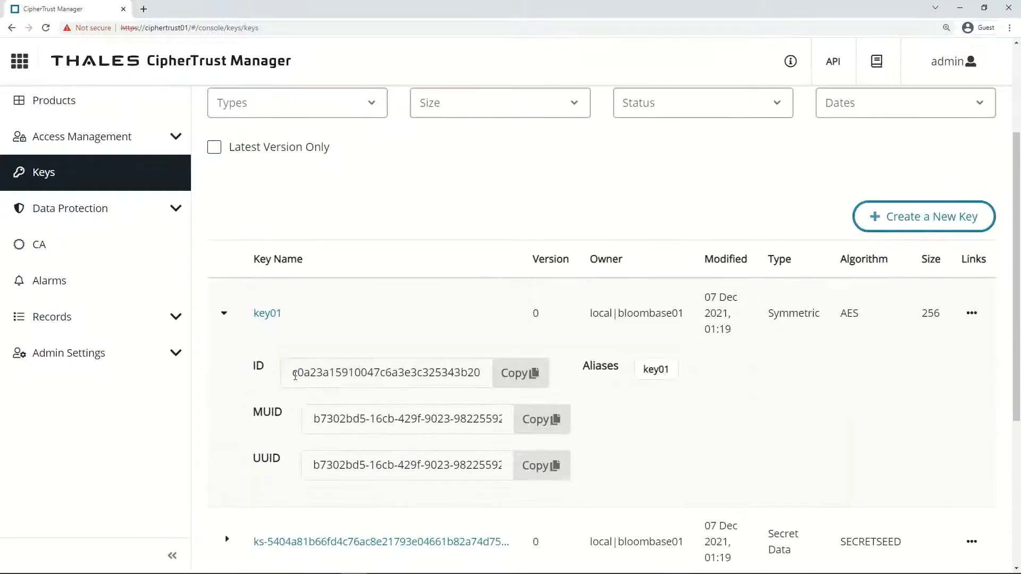
{"action": "left_click_drag", "start_coordinate": [295, 375], "coordinate": [535, 372]}
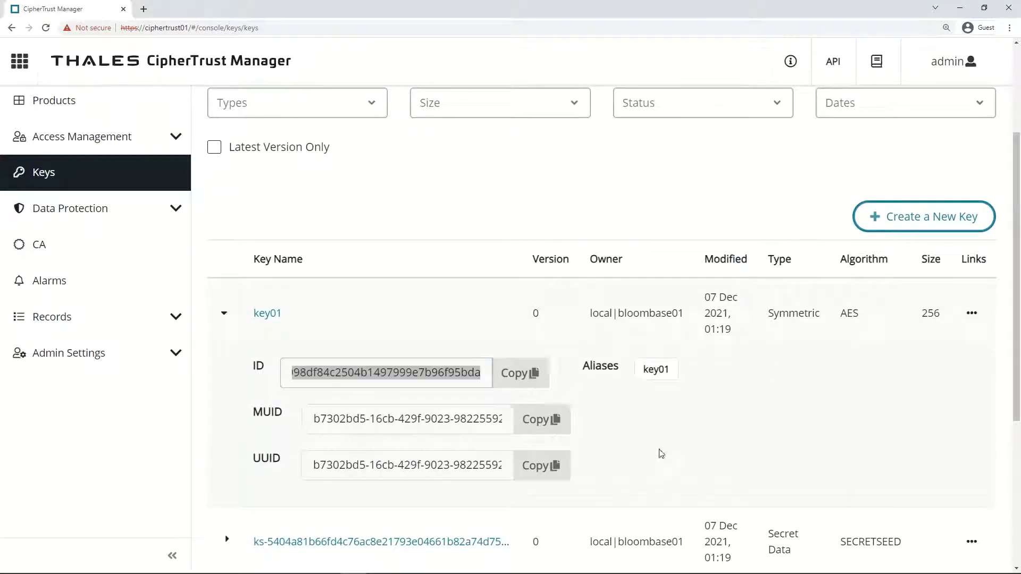
{"action": "left_click", "coordinate": [661, 453]}
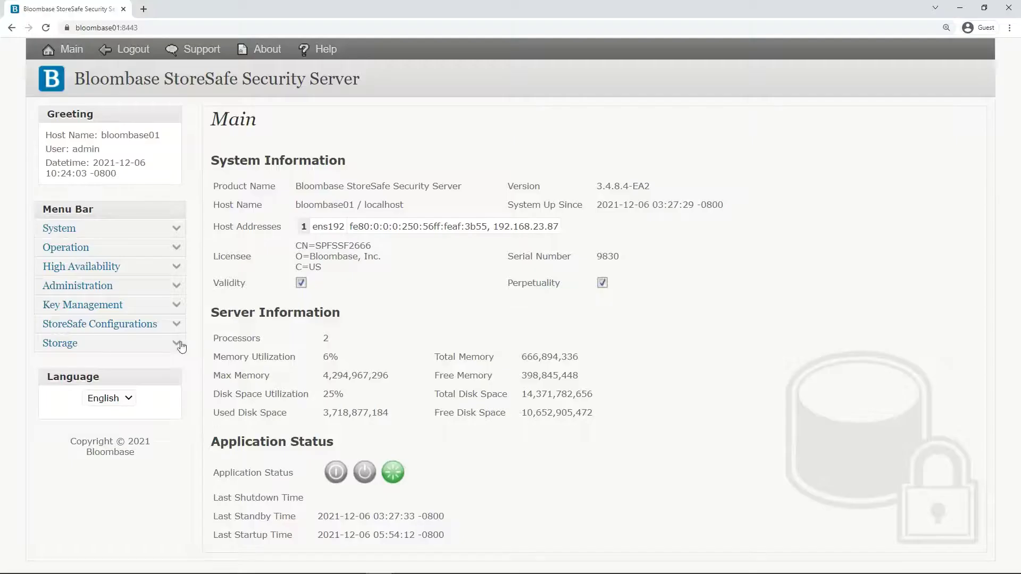
List the physical storages and open smb01's storage configuration
{"action": "left_click", "coordinate": [177, 343]}
{"action": "left_click", "coordinate": [106, 415]}
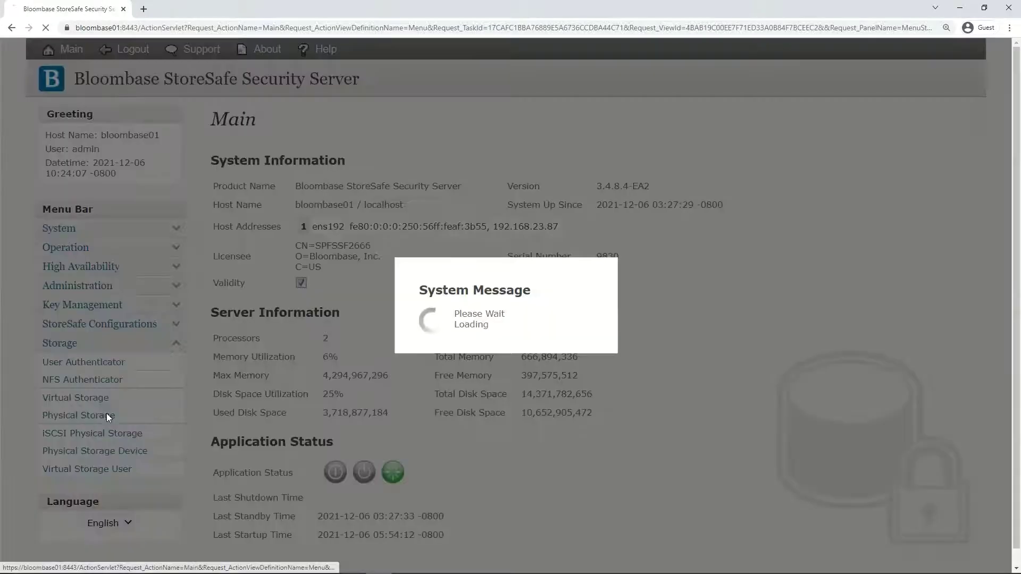
{"action": "left_click", "coordinate": [554, 222]}
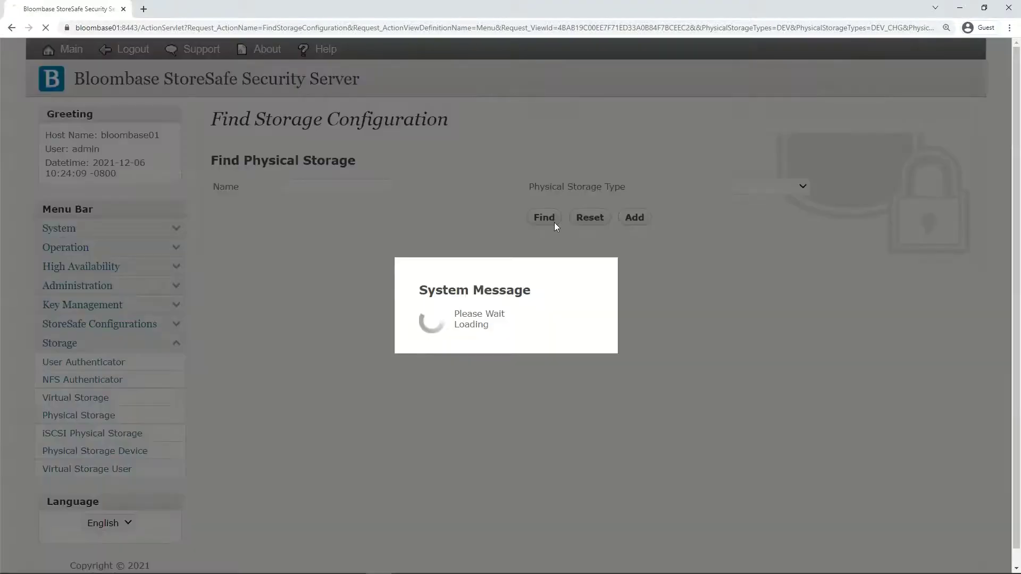
{"action": "left_click", "coordinate": [266, 290]}
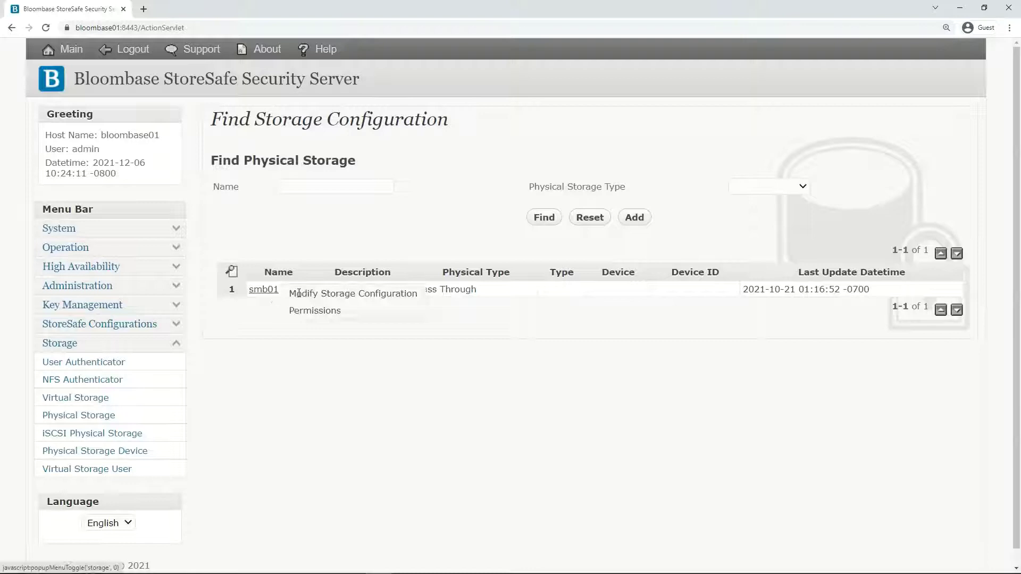
{"action": "left_click", "coordinate": [372, 293]}
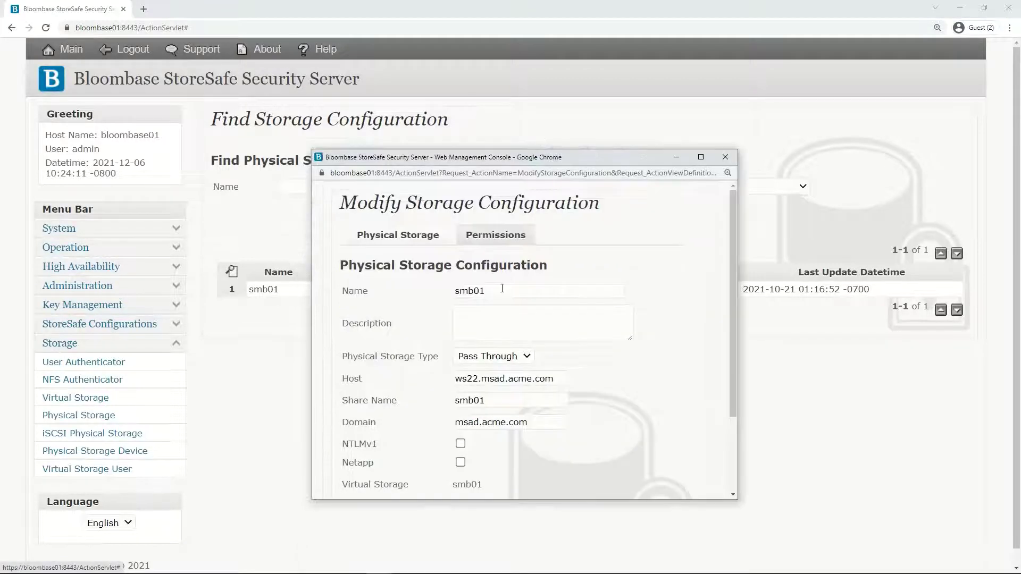
Review smb01's Pass Through type, backend host, share and domain, close it, then list virtual storages
{"action": "double_click", "coordinate": [501, 288]}
{"action": "left_click", "coordinate": [493, 356]}
{"action": "left_click", "coordinate": [504, 402]}
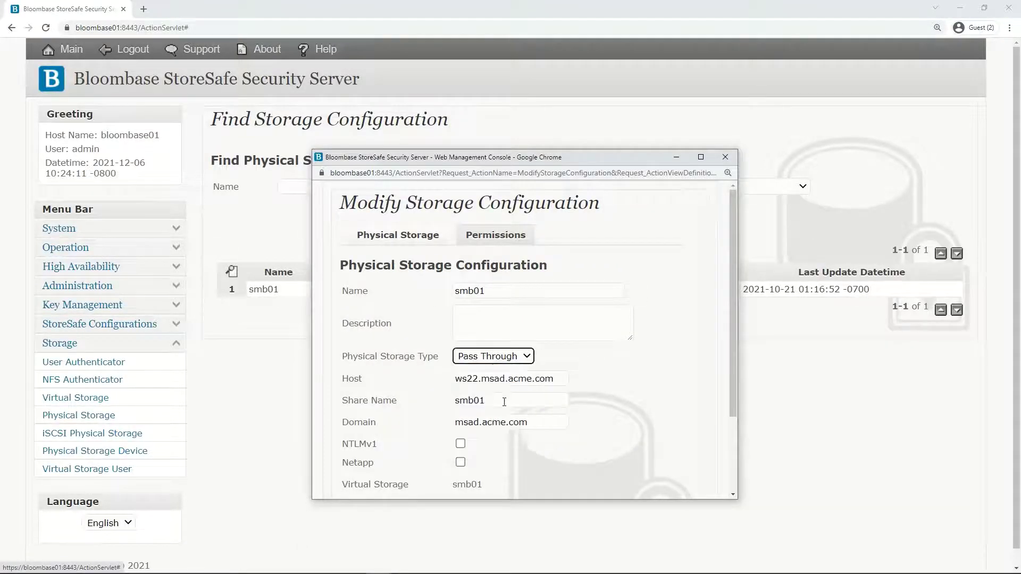
{"action": "left_click_drag", "start_coordinate": [552, 379], "coordinate": [434, 404]}
{"action": "left_click_drag", "start_coordinate": [528, 422], "coordinate": [437, 421]}
{"action": "left_click", "coordinate": [526, 452]}
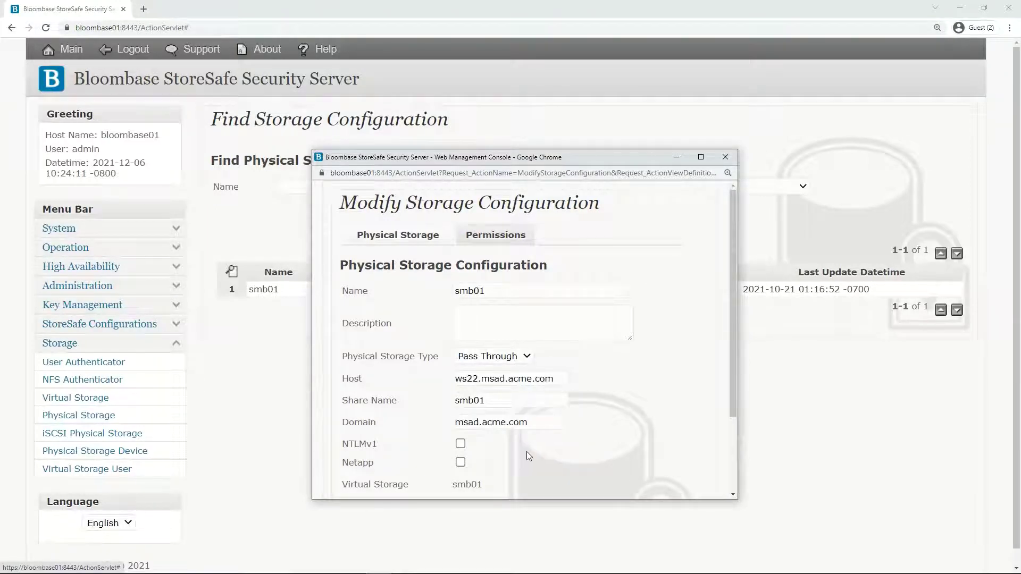
{"action": "scroll", "coordinate": [527, 451], "scroll_direction": "down", "scroll_amount": 5}
{"action": "left_click", "coordinate": [568, 446]}
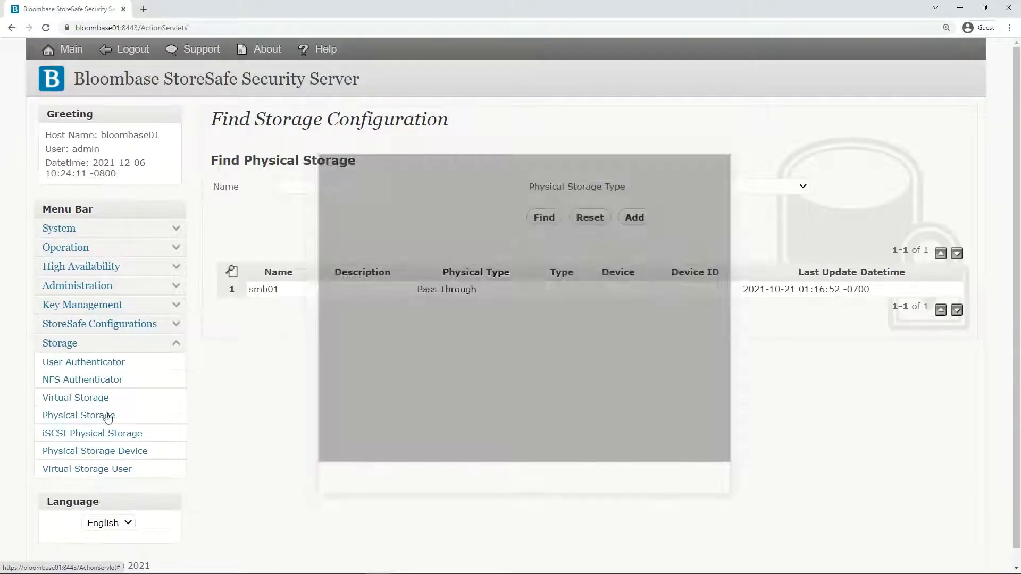
{"action": "left_click", "coordinate": [80, 398]}
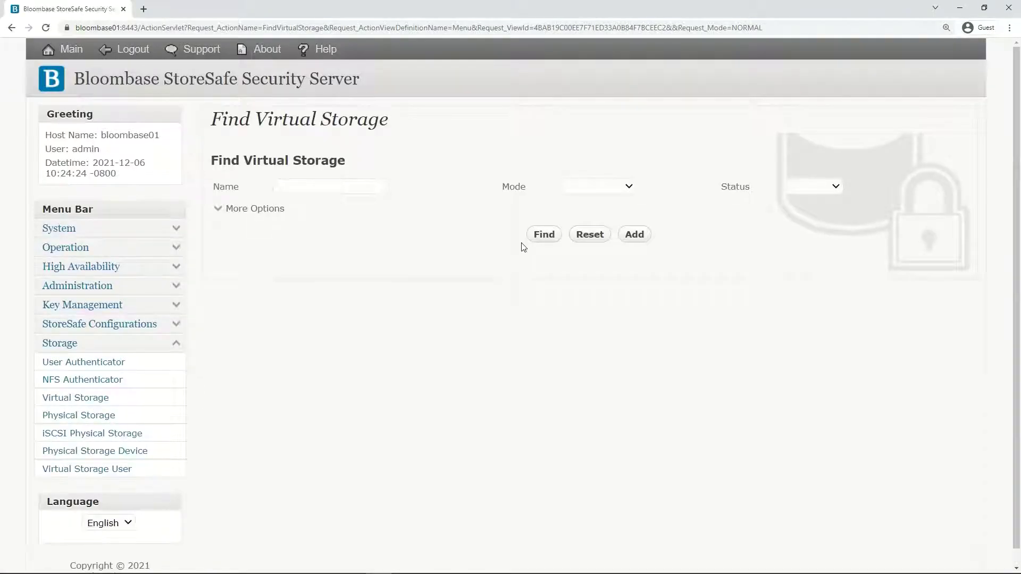
{"action": "left_click", "coordinate": [531, 236]}
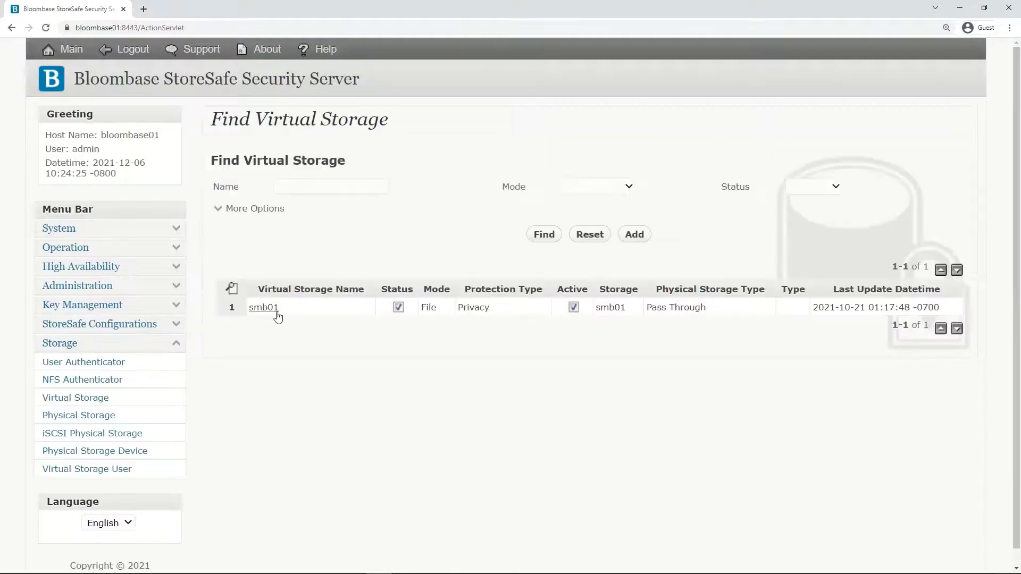
Open smb01's virtual storage settings and check its File mode and SMB protocol
{"action": "left_click", "coordinate": [277, 317]}
{"action": "left_click", "coordinate": [356, 311]}
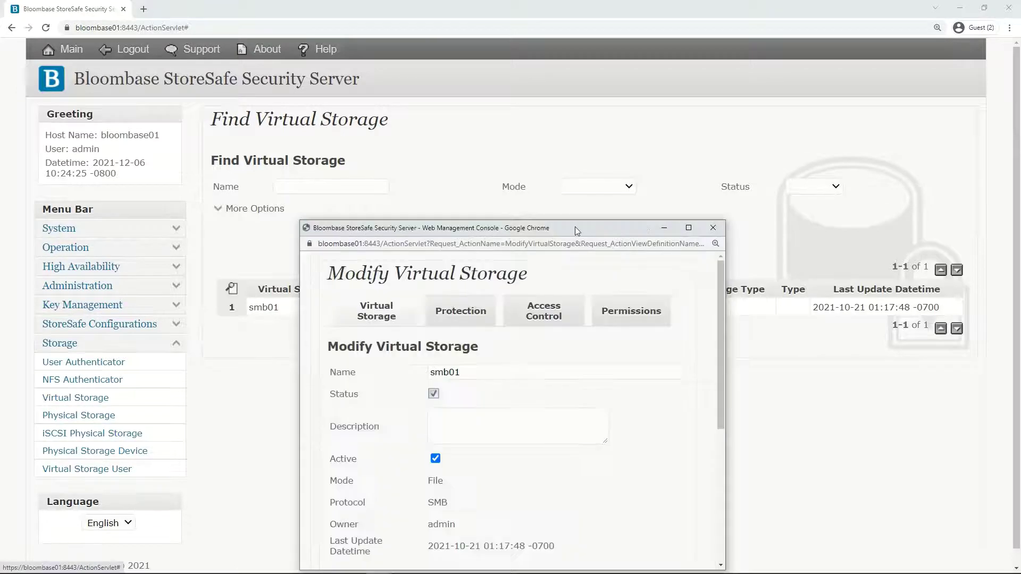
{"action": "left_click_drag", "start_coordinate": [576, 227], "coordinate": [578, 172]}
{"action": "left_click_drag", "start_coordinate": [465, 317], "coordinate": [419, 323]}
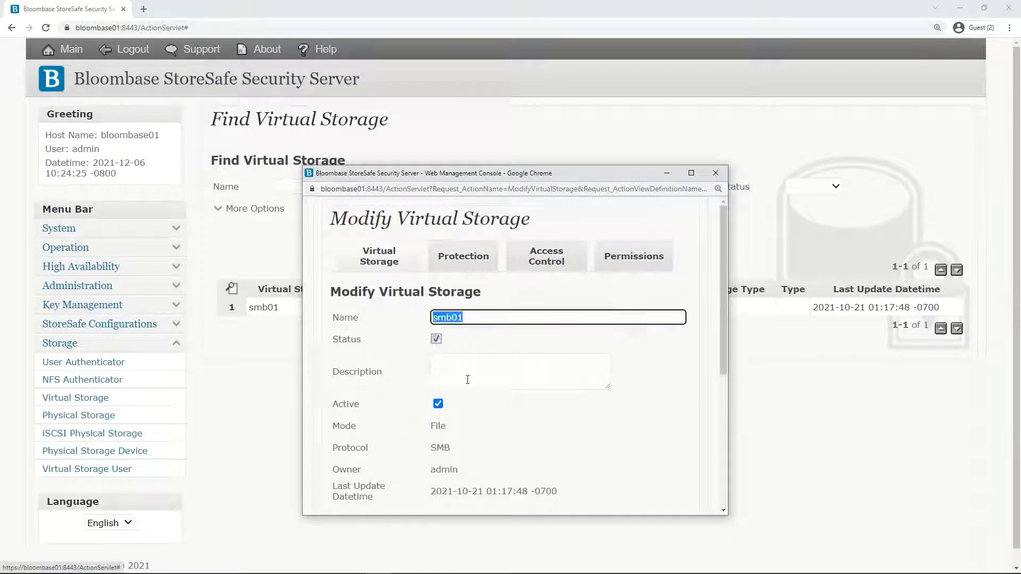
{"action": "double_click", "coordinate": [438, 425]}
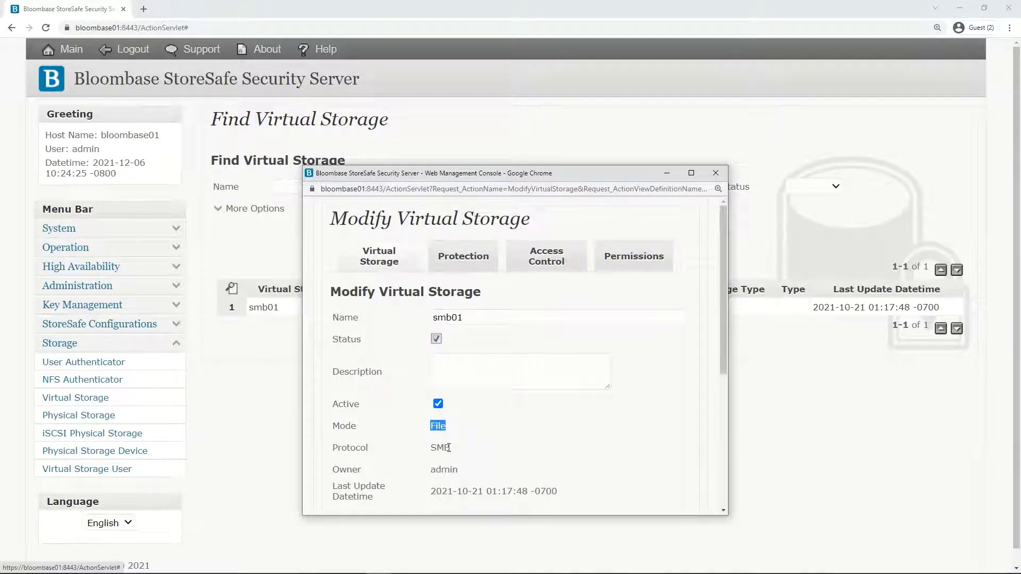
{"action": "double_click", "coordinate": [442, 449]}
{"action": "left_click", "coordinate": [506, 442]}
{"action": "scroll", "coordinate": [464, 373], "scroll_direction": "down", "scroll_amount": 4}
{"action": "scroll", "coordinate": [464, 370], "scroll_direction": "down", "scroll_amount": 1}
Select smb01 as the backing physical storage and bring up the Protection settings
{"action": "left_click", "coordinate": [487, 356]}
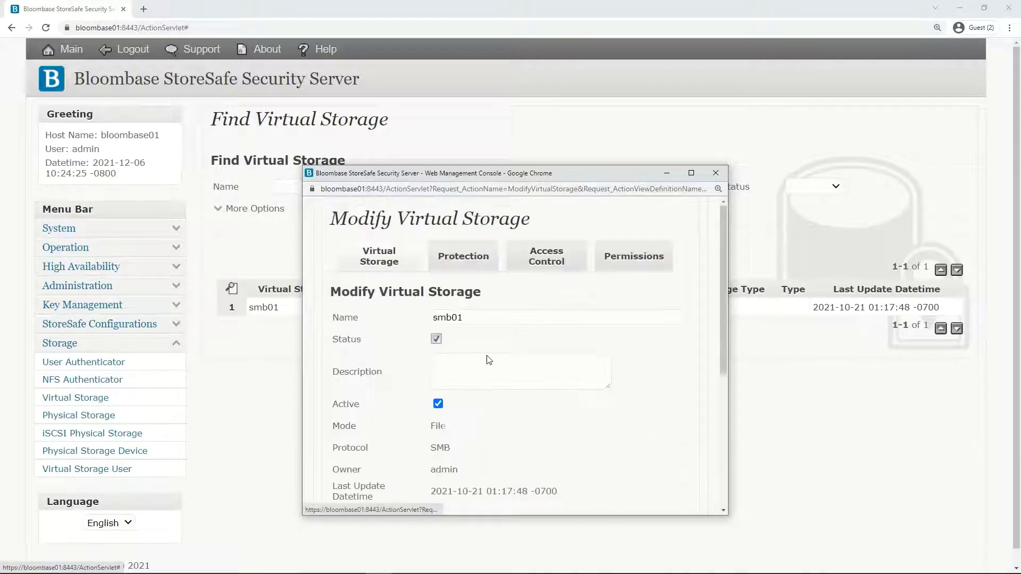
{"action": "left_click_drag", "start_coordinate": [550, 293], "coordinate": [556, 221]}
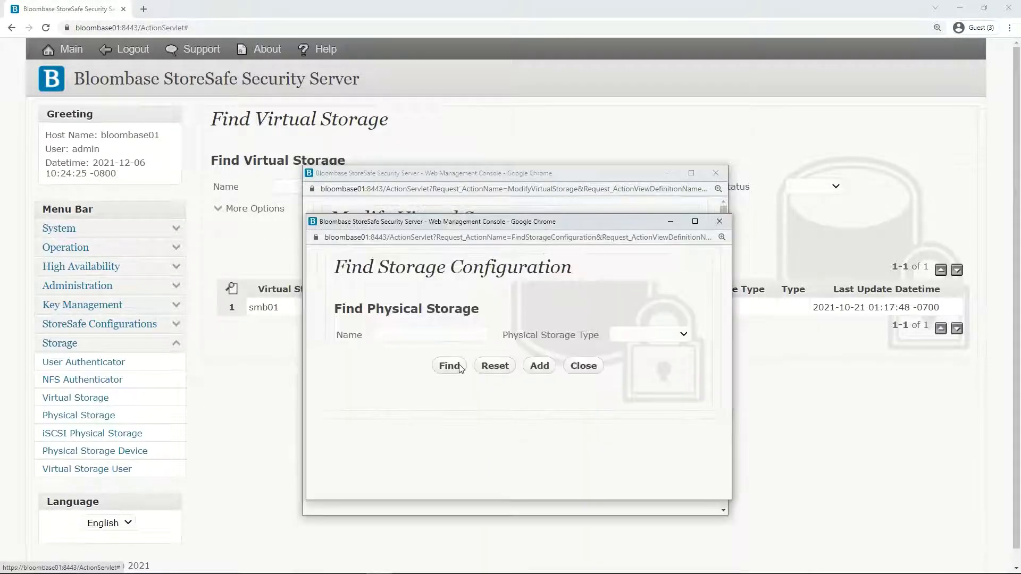
{"action": "left_click", "coordinate": [446, 365]}
{"action": "scroll", "coordinate": [440, 396], "scroll_direction": "down", "scroll_amount": 1}
{"action": "left_click", "coordinate": [385, 430]}
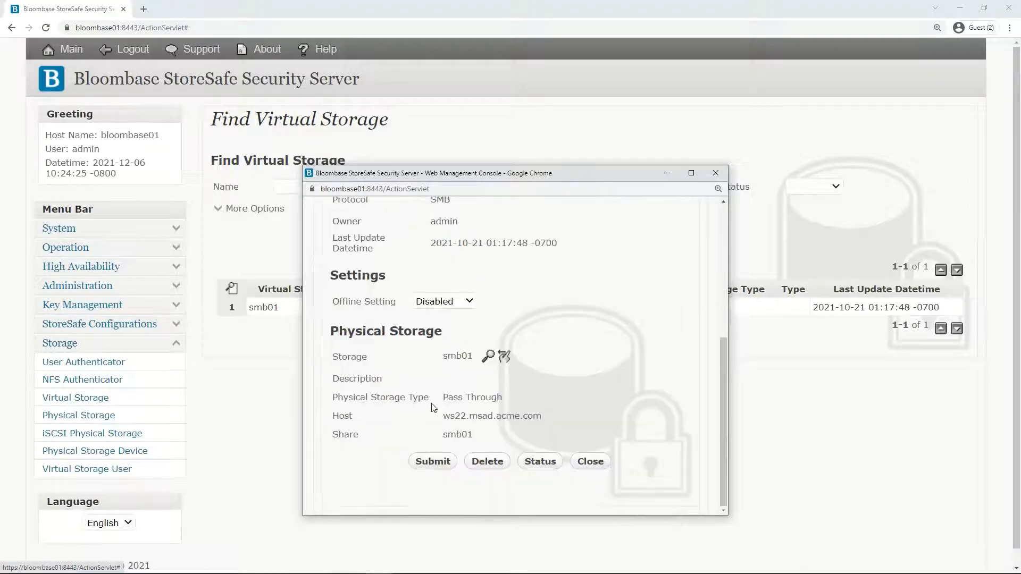
{"action": "scroll", "coordinate": [431, 407], "scroll_direction": "up", "scroll_amount": 10}
{"action": "left_click", "coordinate": [463, 256]}
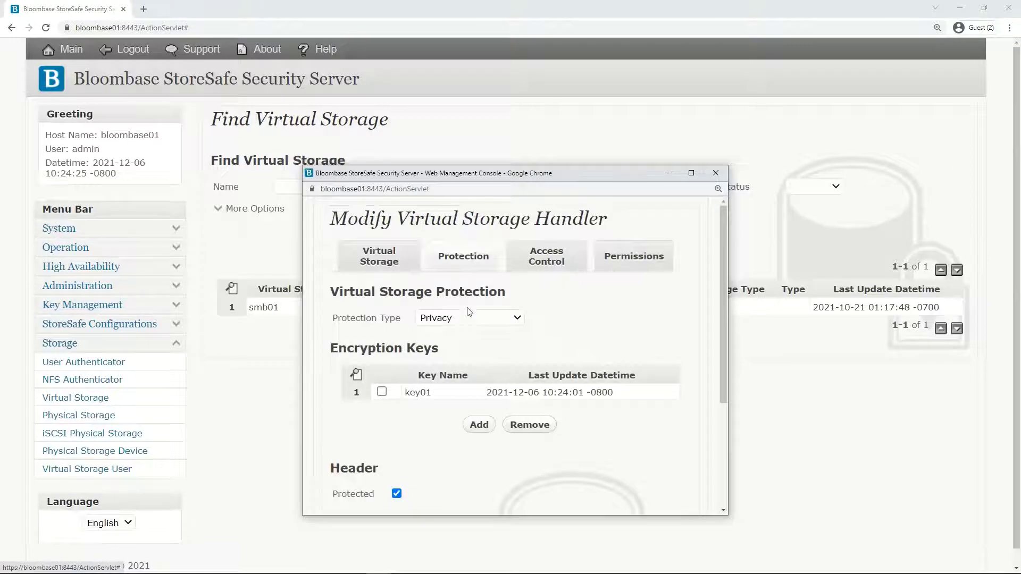
{"action": "left_click", "coordinate": [468, 319]}
{"action": "left_click", "coordinate": [468, 345]}
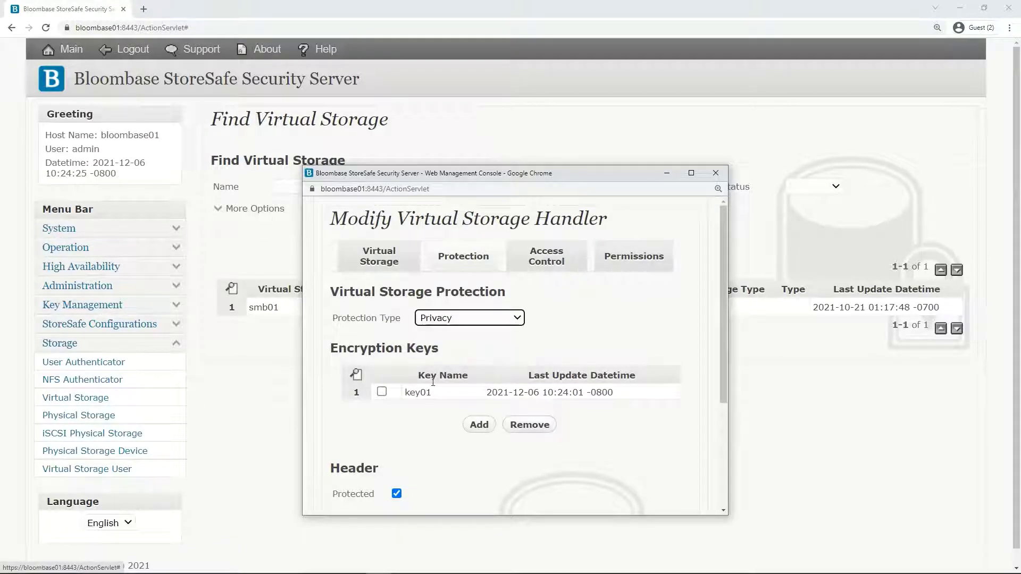
{"action": "left_click_drag", "start_coordinate": [432, 392], "coordinate": [405, 396]}
{"action": "left_click", "coordinate": [413, 434]}
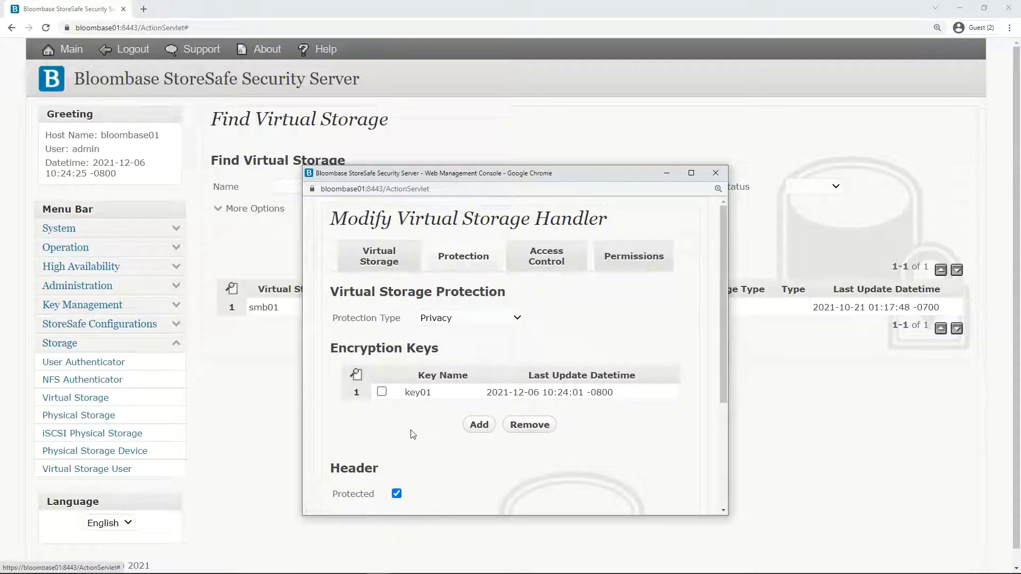
{"action": "scroll", "coordinate": [413, 434], "scroll_direction": "down", "scroll_amount": 3}
{"action": "left_click", "coordinate": [450, 386]}
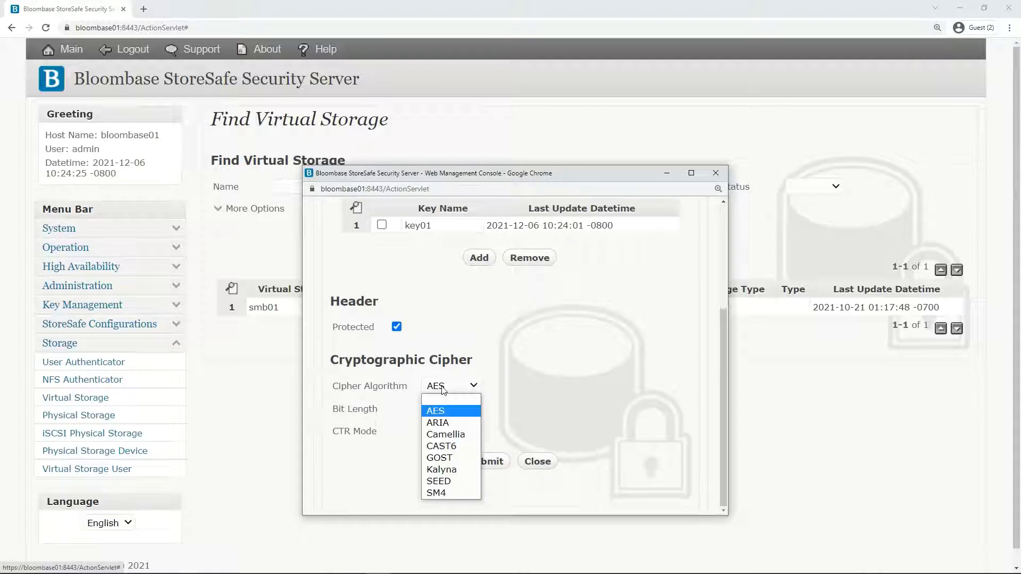
{"action": "left_click", "coordinate": [445, 415]}
{"action": "left_click", "coordinate": [446, 413]}
{"action": "left_click", "coordinate": [433, 457]}
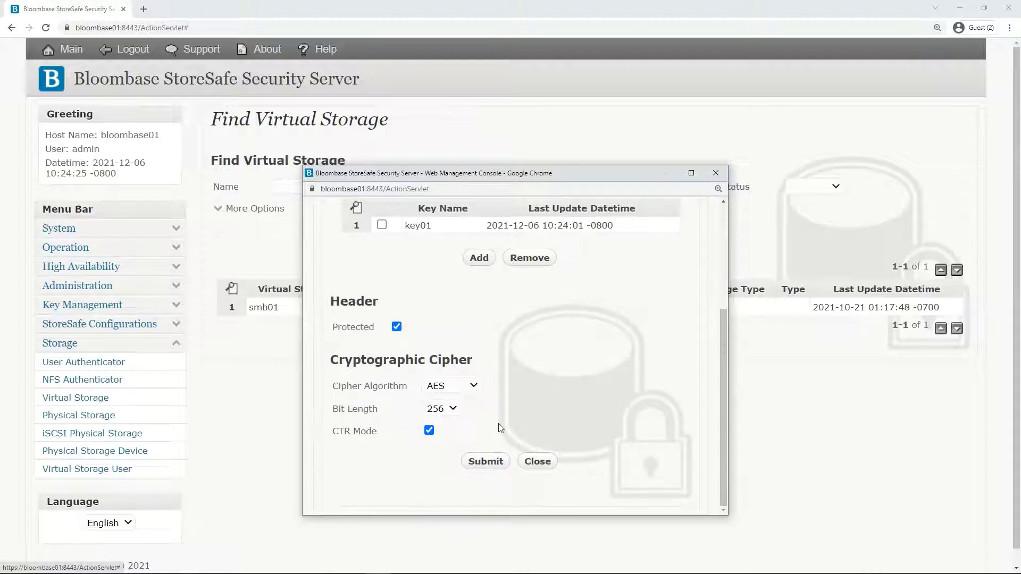
Review smb01's access control settings and close the virtual storage window
{"action": "scroll", "coordinate": [498, 423], "scroll_direction": "up", "scroll_amount": 5}
{"action": "left_click", "coordinate": [547, 260]}
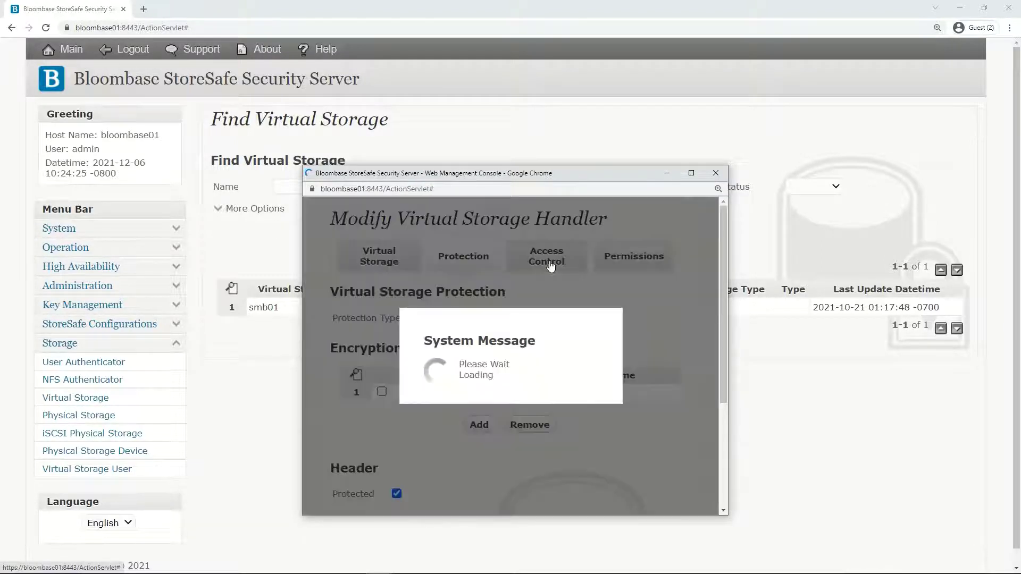
{"action": "scroll", "coordinate": [528, 306], "scroll_direction": "down", "scroll_amount": 3}
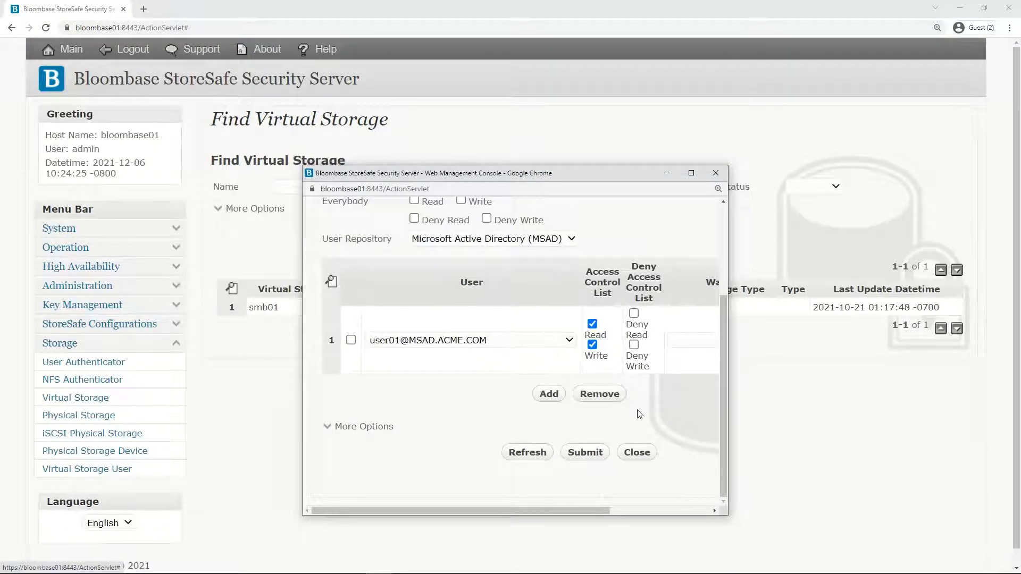
{"action": "left_click", "coordinate": [636, 454]}
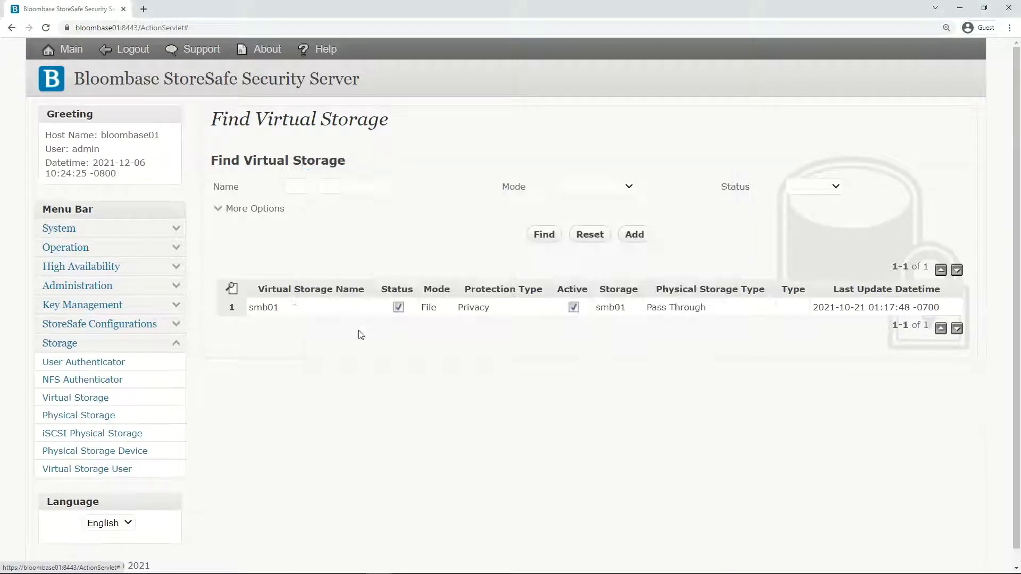
Open smb01's Virtual Storage Status and scroll through to the Active Share Status section
{"action": "left_click", "coordinate": [264, 308]}
{"action": "left_click", "coordinate": [366, 380]}
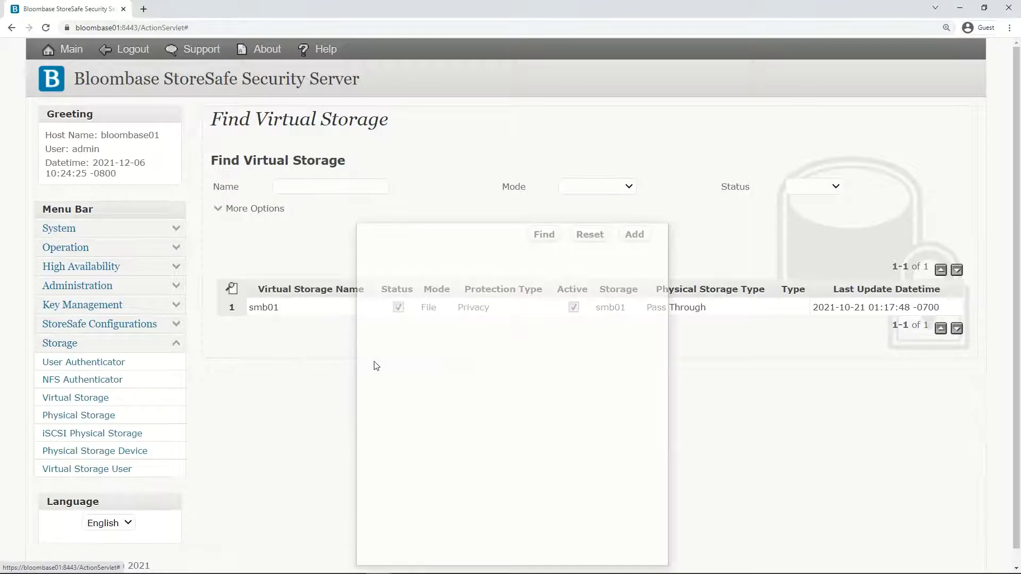
{"action": "left_click_drag", "start_coordinate": [512, 232], "coordinate": [514, 160]}
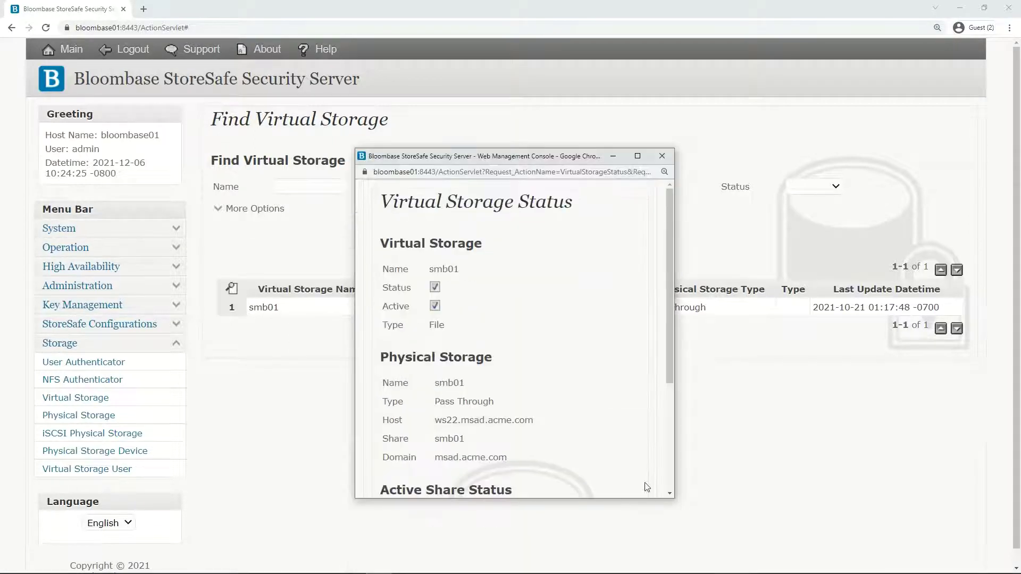
{"action": "scroll", "coordinate": [629, 473], "scroll_direction": "down", "scroll_amount": 4}
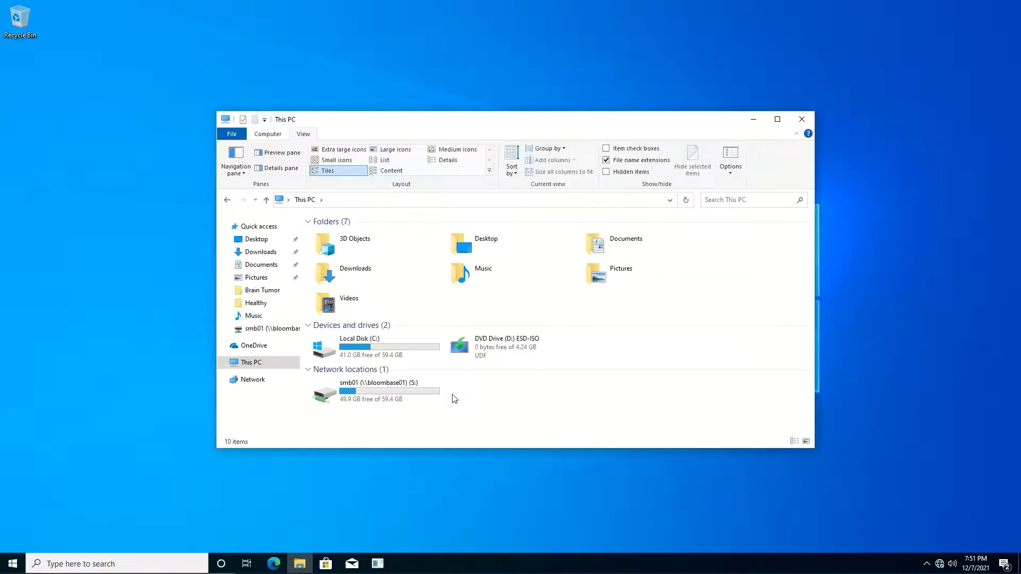
Check the properties of the smb01 (S:) network drive
{"action": "left_click", "coordinate": [404, 391]}
{"action": "right_click", "coordinate": [404, 391]}
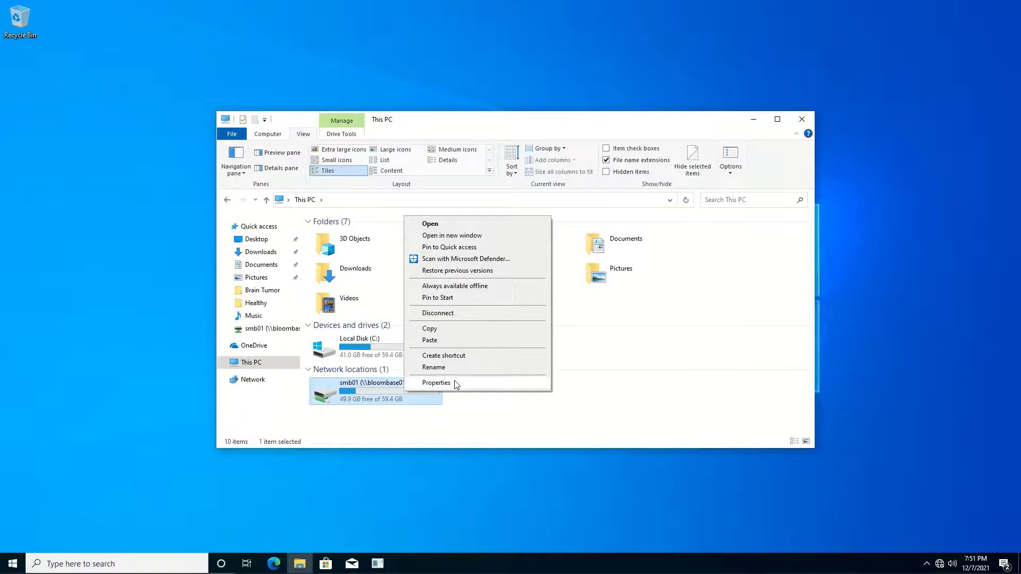
{"action": "left_click", "coordinate": [436, 383]}
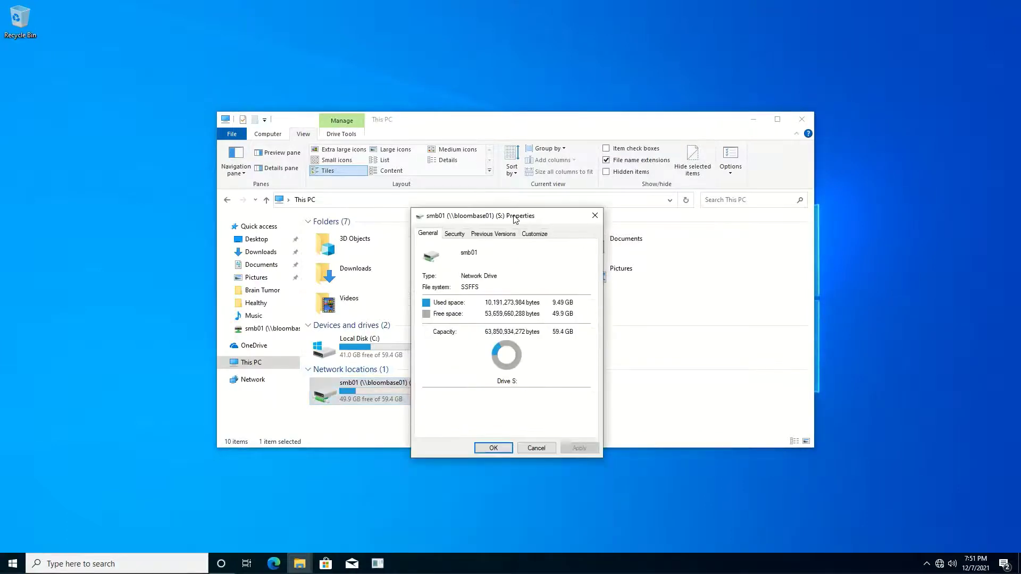
{"action": "left_click", "coordinate": [494, 448]}
Open the Drug and Medication Compound Dataset folder on S: and view CID_144.png
{"action": "double_click", "coordinate": [382, 395]}
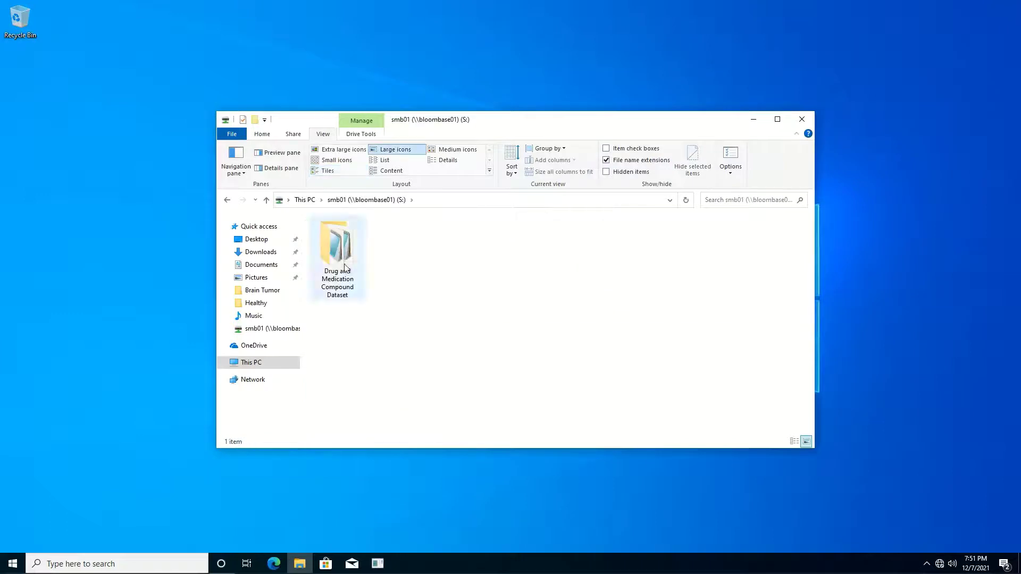
{"action": "double_click", "coordinate": [345, 267]}
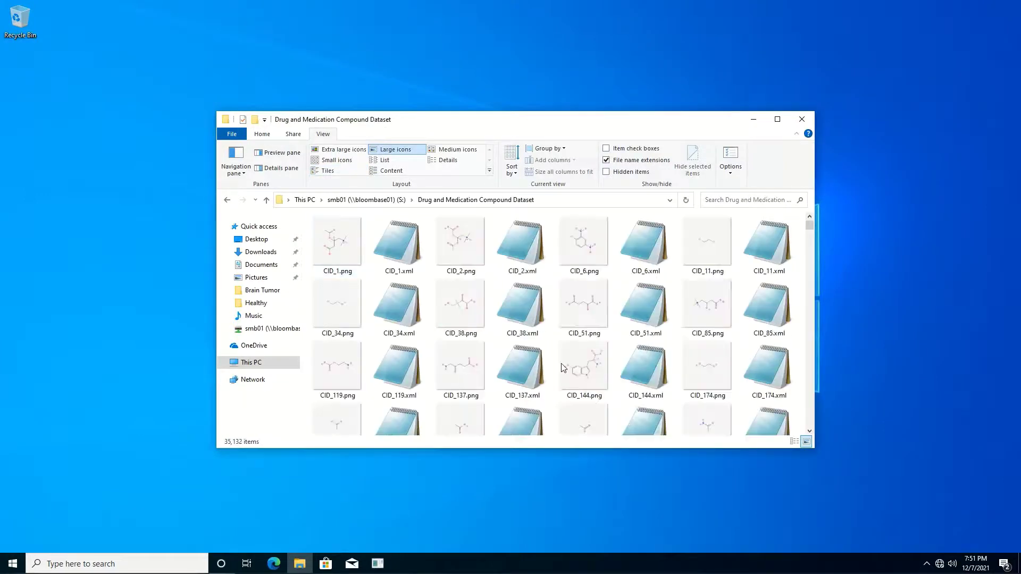
{"action": "double_click", "coordinate": [583, 367]}
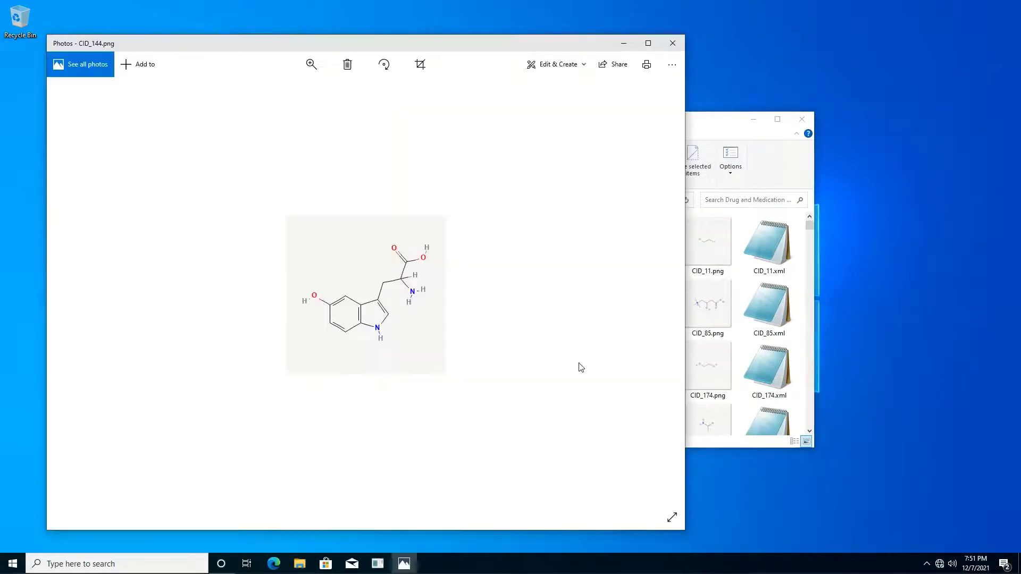
{"action": "left_click", "coordinate": [673, 43]}
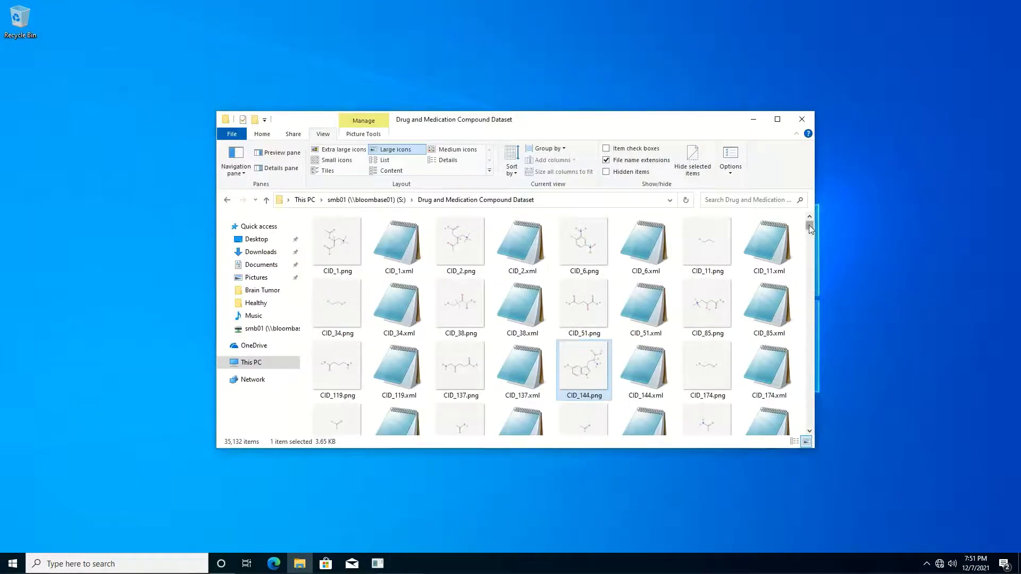
{"action": "left_click_drag", "start_coordinate": [808, 224], "coordinate": [809, 361]}
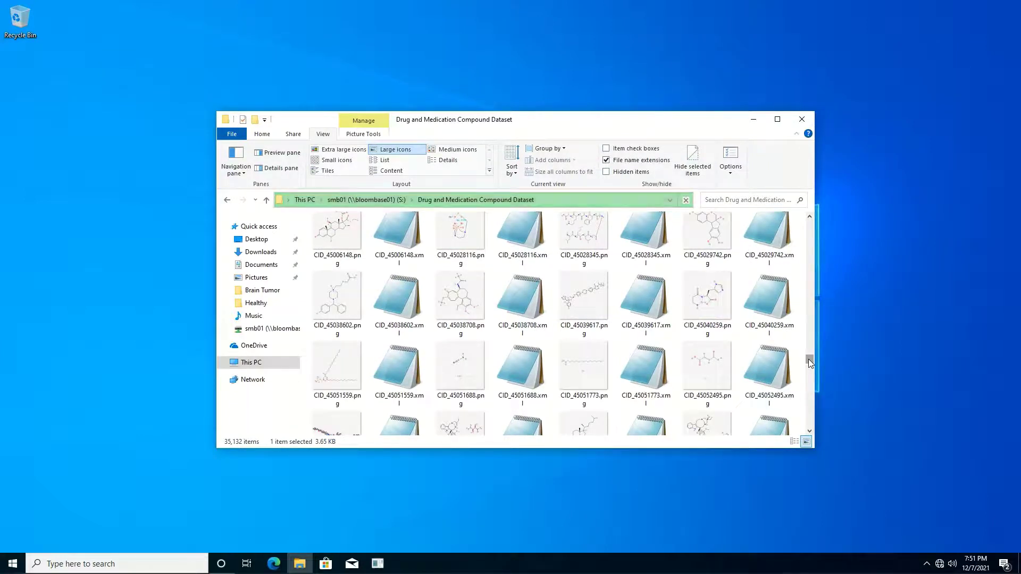
View CID_45038708.png and CID_45038708.xml from smb01 to confirm both are readable
{"action": "double_click", "coordinate": [470, 313]}
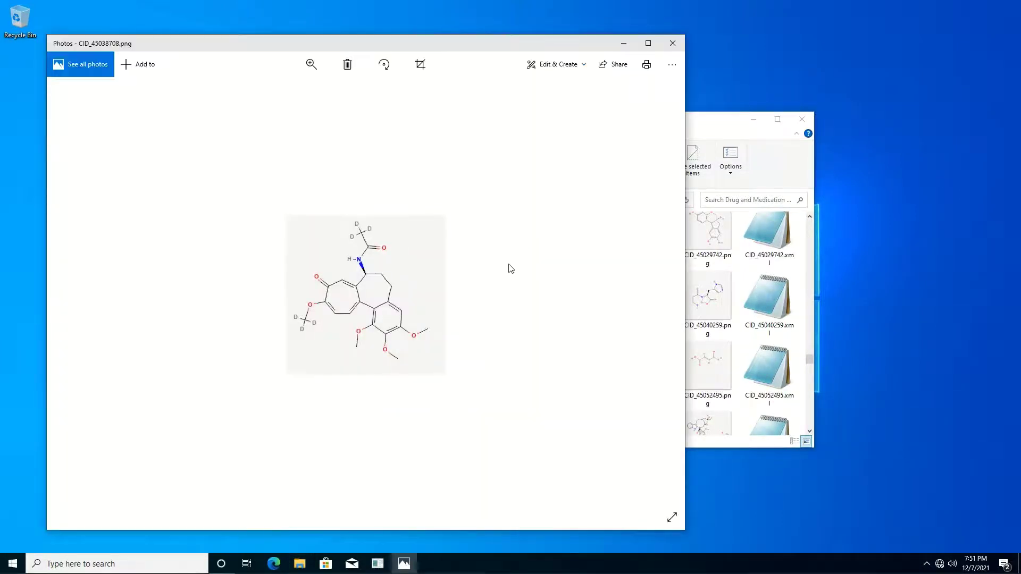
{"action": "left_click", "coordinate": [673, 43]}
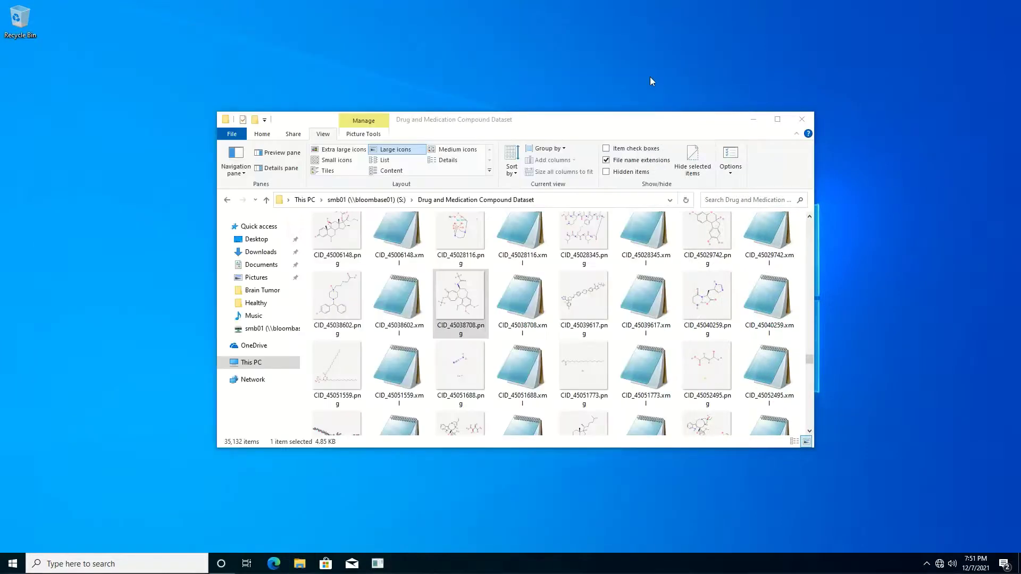
{"action": "double_click", "coordinate": [534, 303]}
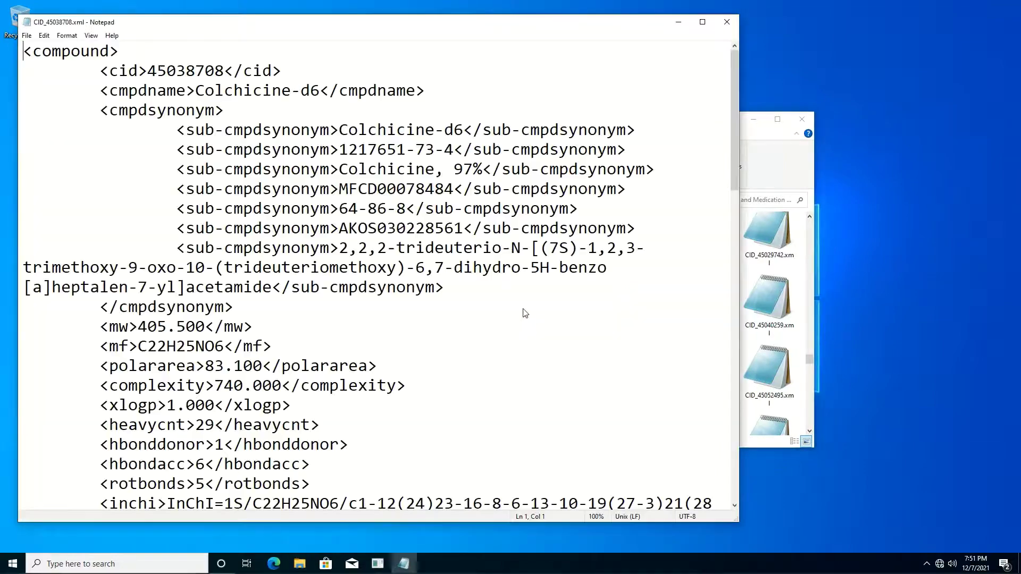
{"action": "scroll", "coordinate": [525, 313], "scroll_direction": "down", "scroll_amount": 5}
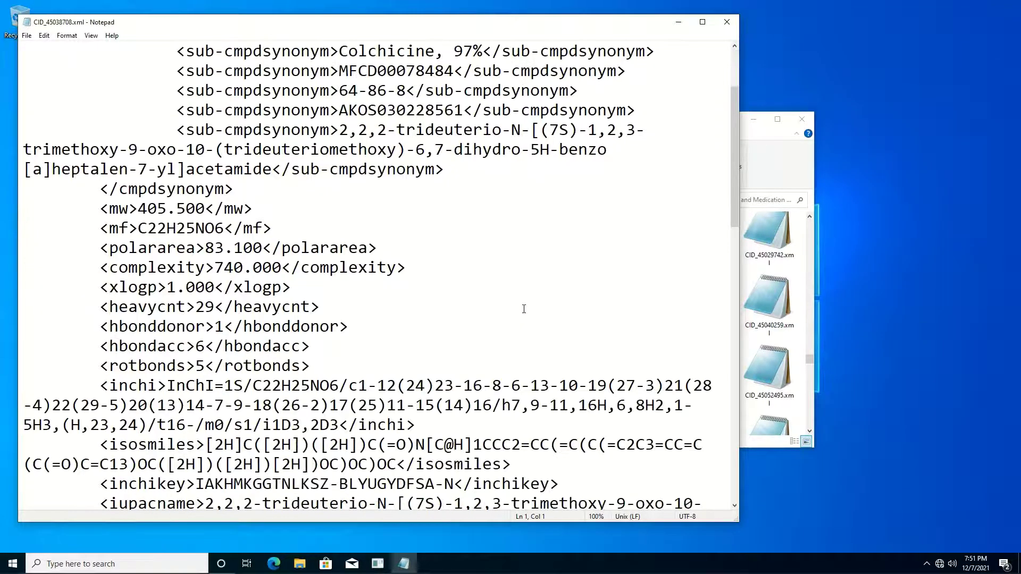
{"action": "scroll", "coordinate": [524, 308], "scroll_direction": "down", "scroll_amount": 12}
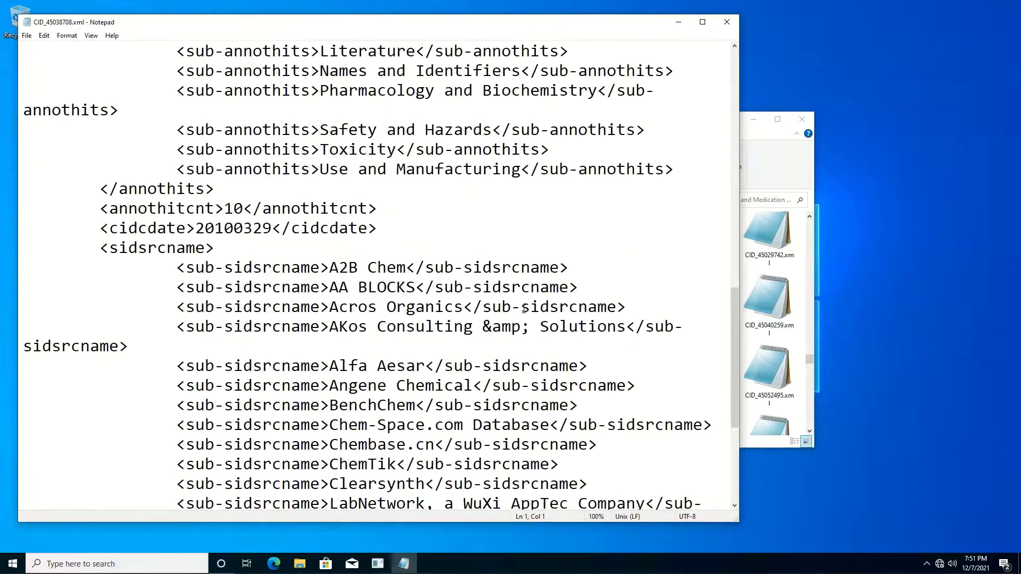
{"action": "scroll", "coordinate": [524, 309], "scroll_direction": "up", "scroll_amount": 13}
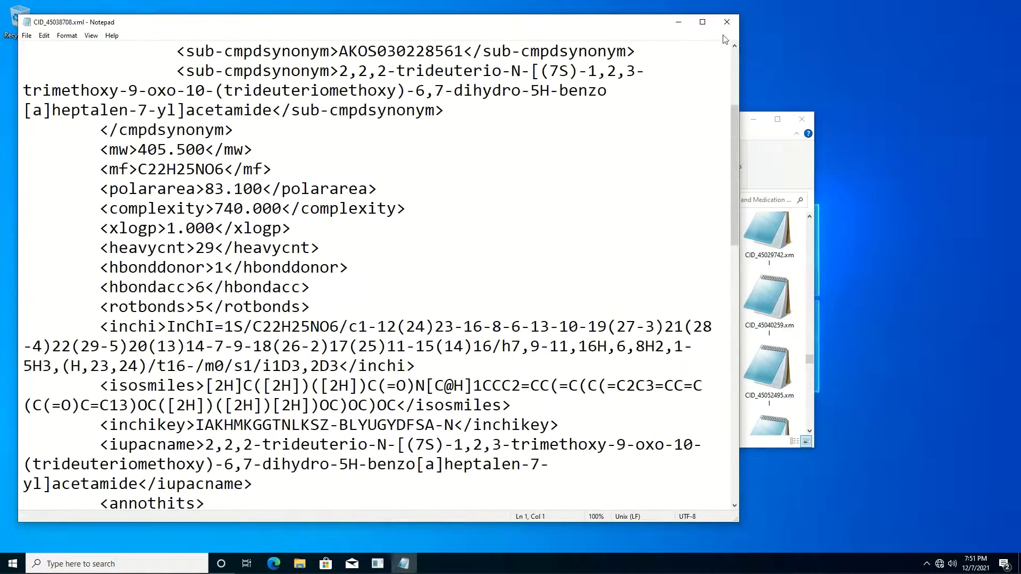
{"action": "left_click", "coordinate": [727, 23]}
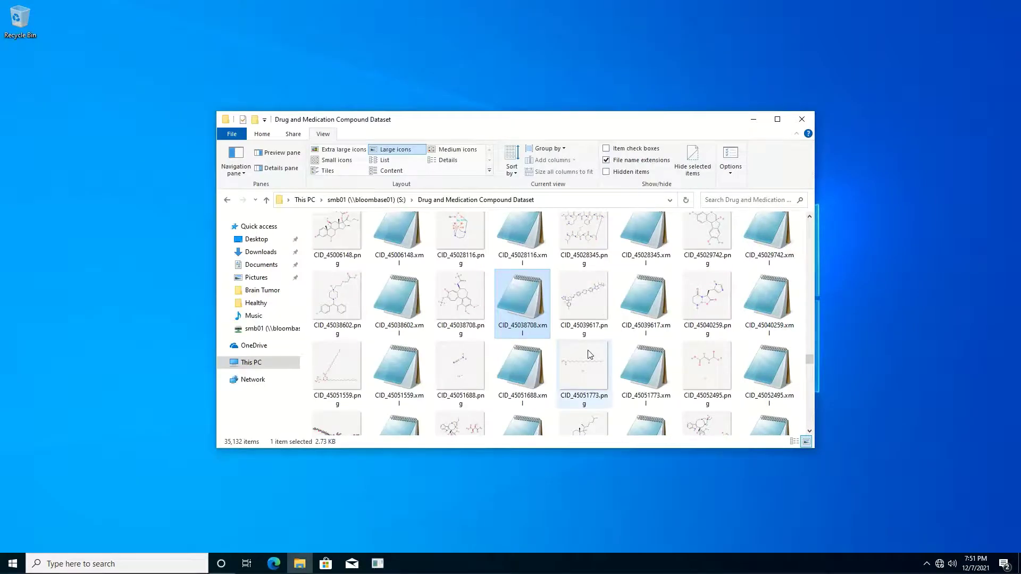
View CID_45138674.png and CID_45138674.xml to confirm their image and XML display correctly
{"action": "scroll", "coordinate": [589, 355], "scroll_direction": "down", "scroll_amount": 3}
{"action": "scroll", "coordinate": [648, 372], "scroll_direction": "down", "scroll_amount": 3}
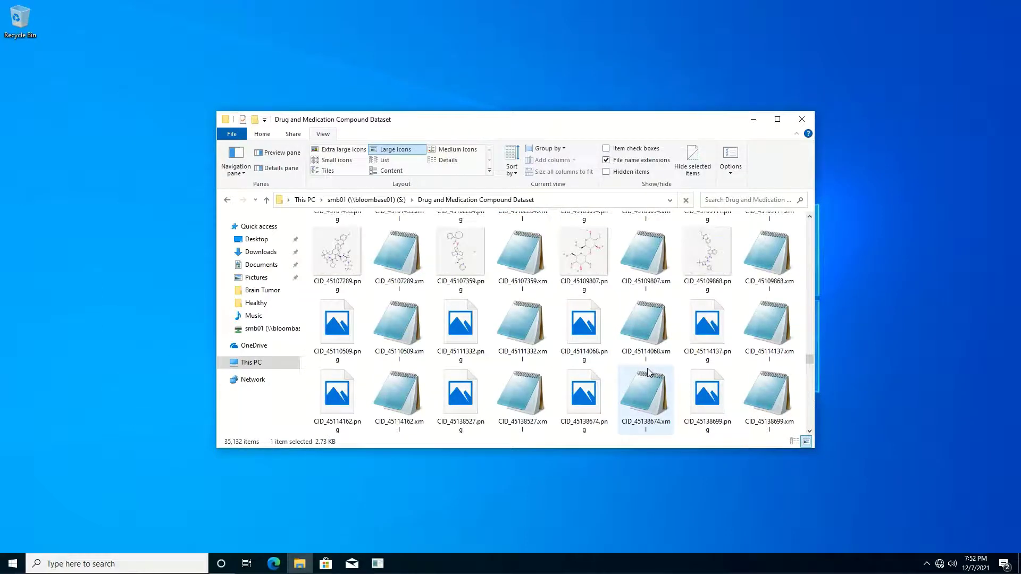
{"action": "left_click", "coordinate": [593, 391]}
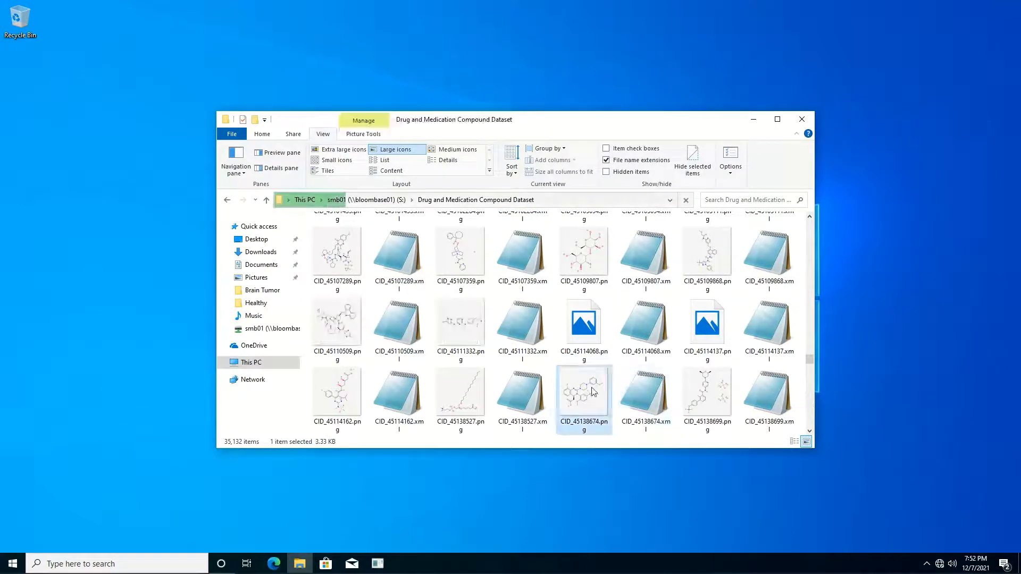
{"action": "double_click", "coordinate": [593, 391]}
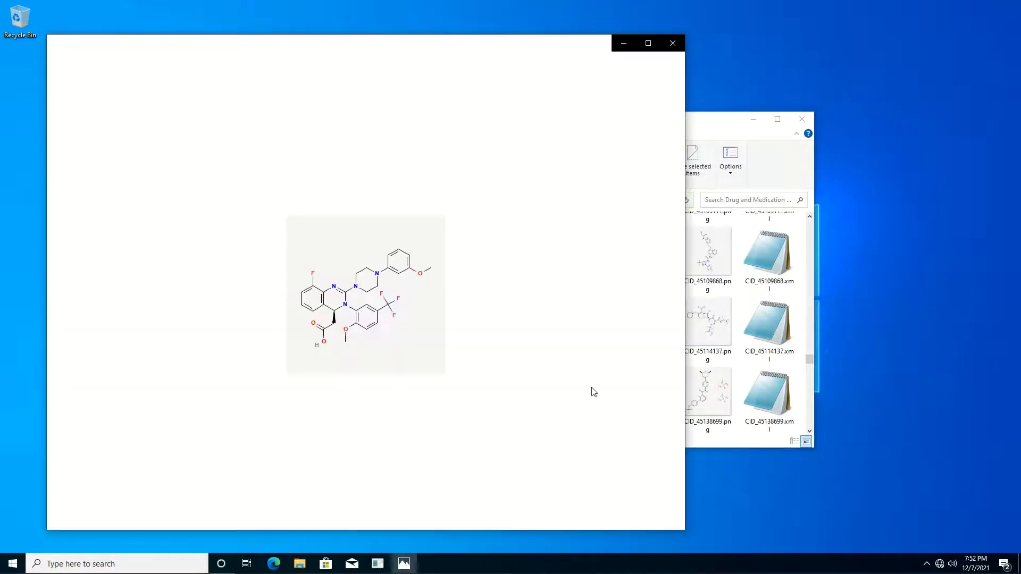
{"action": "left_click", "coordinate": [673, 43]}
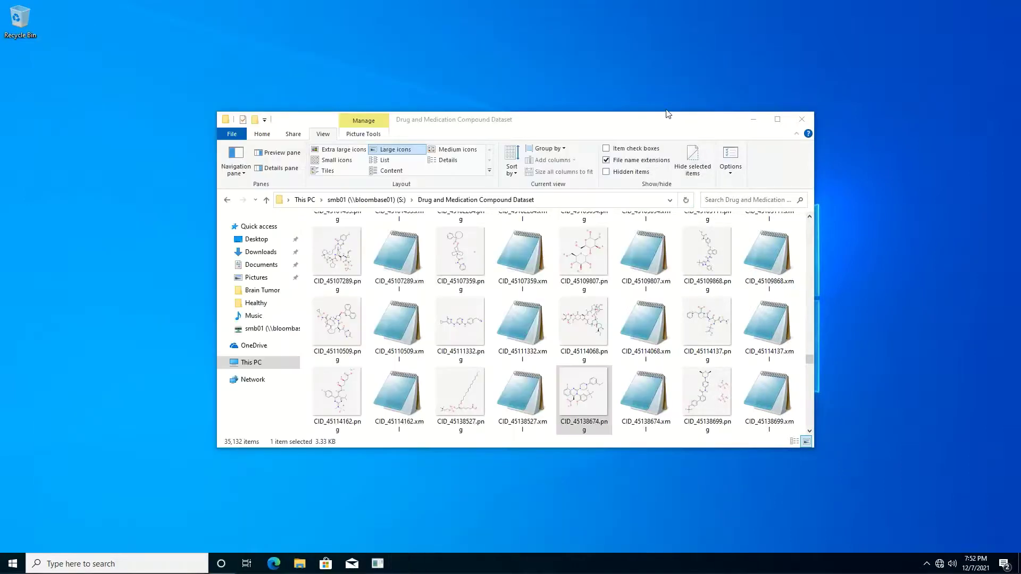
{"action": "double_click", "coordinate": [648, 388]}
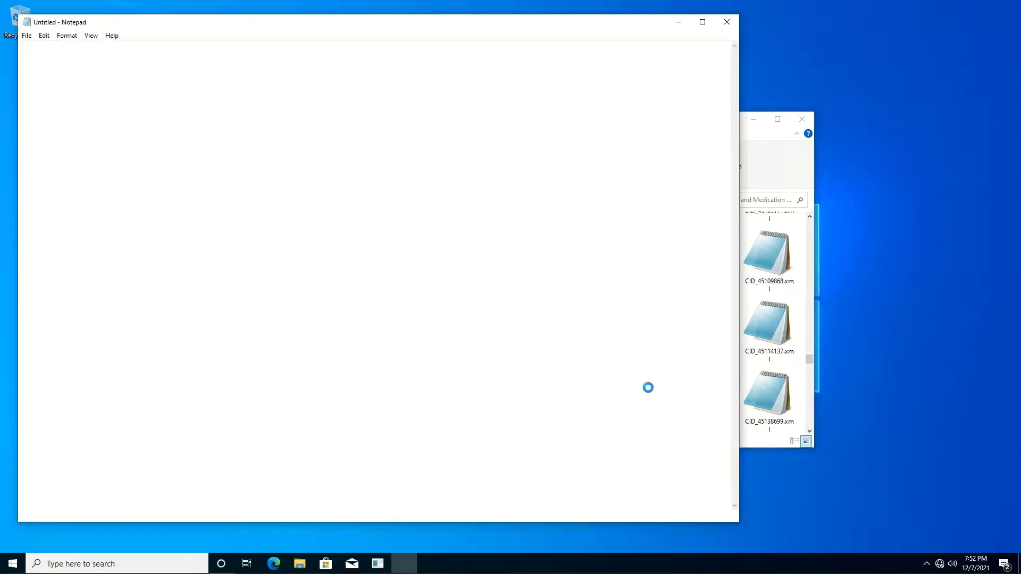
{"action": "scroll", "coordinate": [652, 431], "scroll_direction": "down", "scroll_amount": 15}
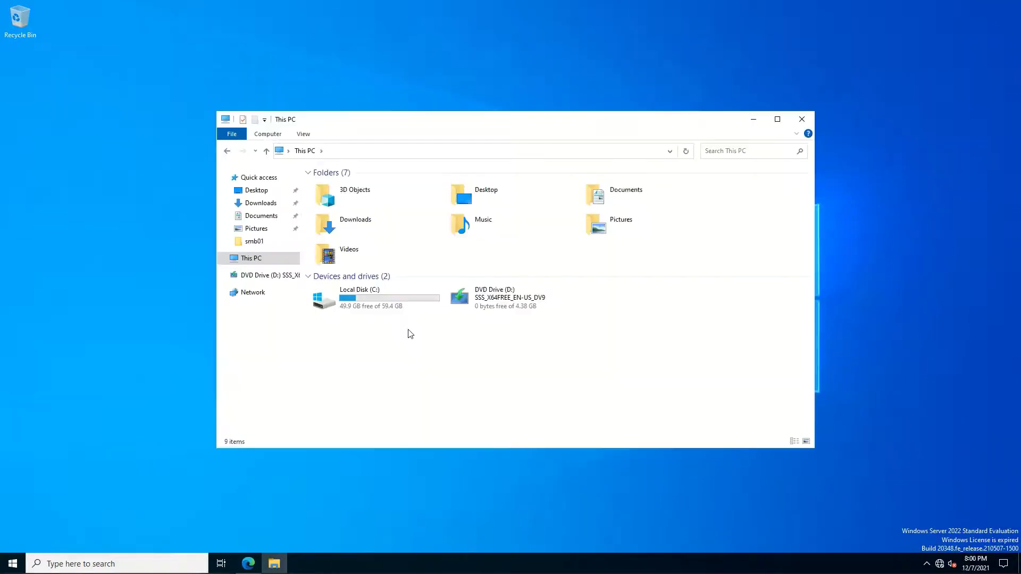
Browse to C:\Shares\smb01\Drug and Medication Compound Dataset on the backend server
{"action": "double_click", "coordinate": [377, 299]}
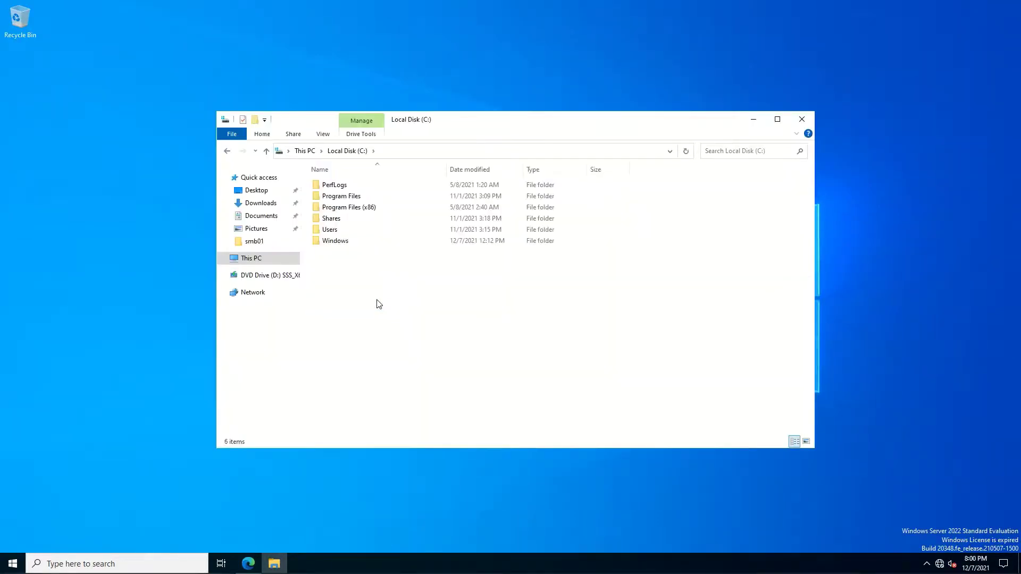
{"action": "double_click", "coordinate": [330, 220]}
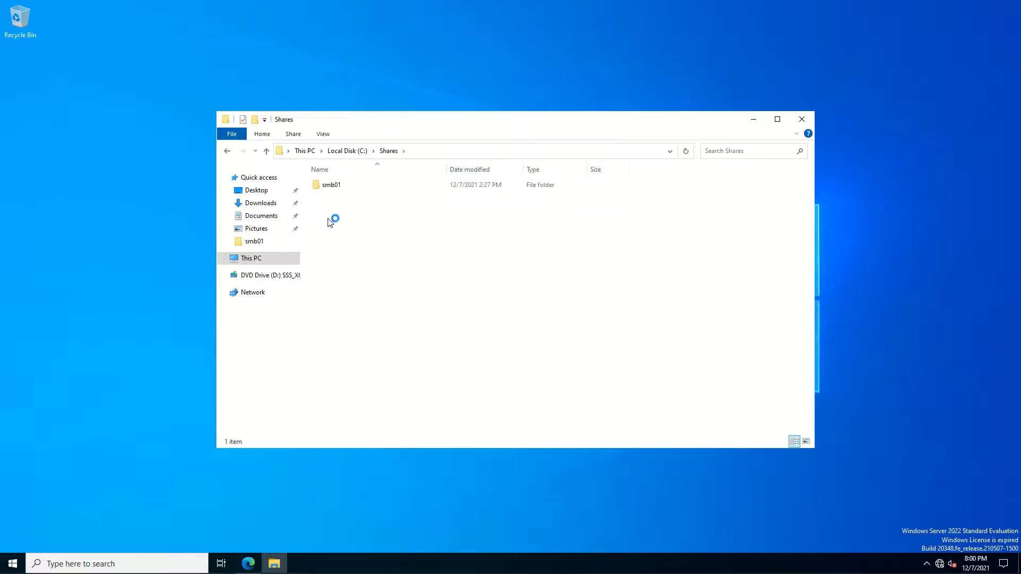
{"action": "double_click", "coordinate": [330, 187]}
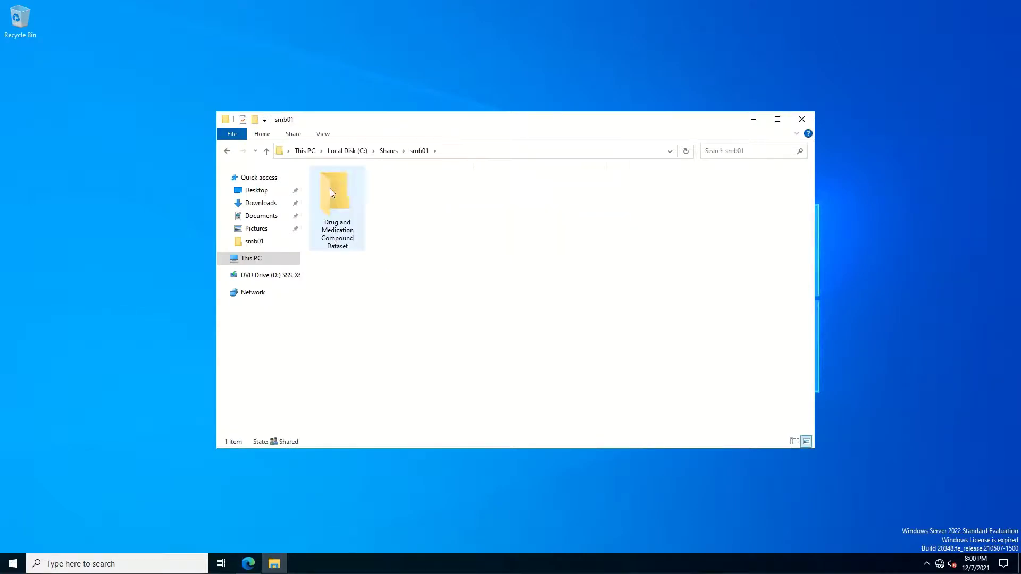
{"action": "double_click", "coordinate": [342, 210]}
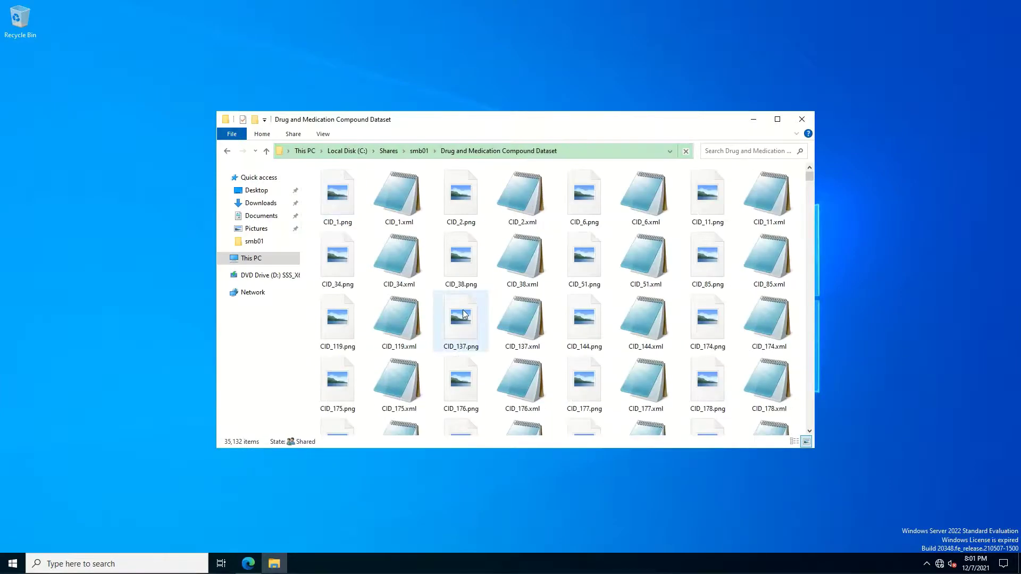
Show CID_137.png and CID_144.png fail to open, then select CID_176.xml
{"action": "double_click", "coordinate": [465, 314]}
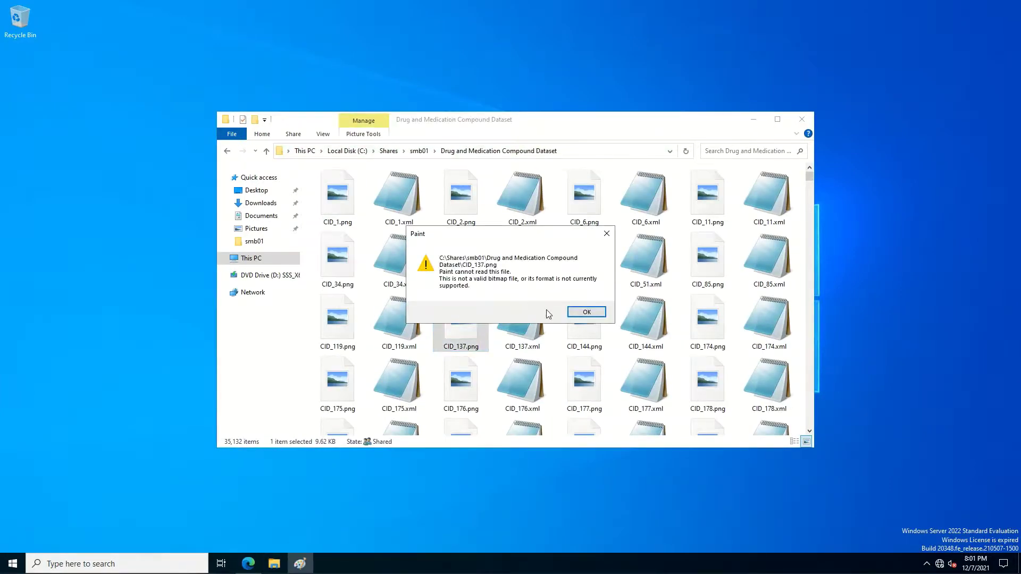
{"action": "left_click", "coordinate": [588, 312]}
{"action": "double_click", "coordinate": [588, 324]}
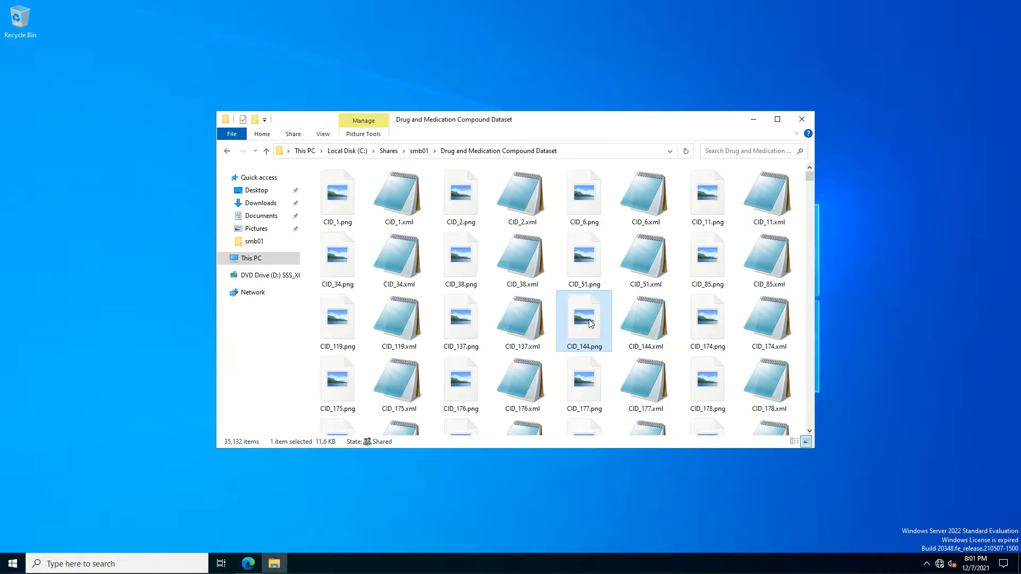
{"action": "left_click", "coordinate": [587, 313]}
{"action": "left_click", "coordinate": [537, 394]}
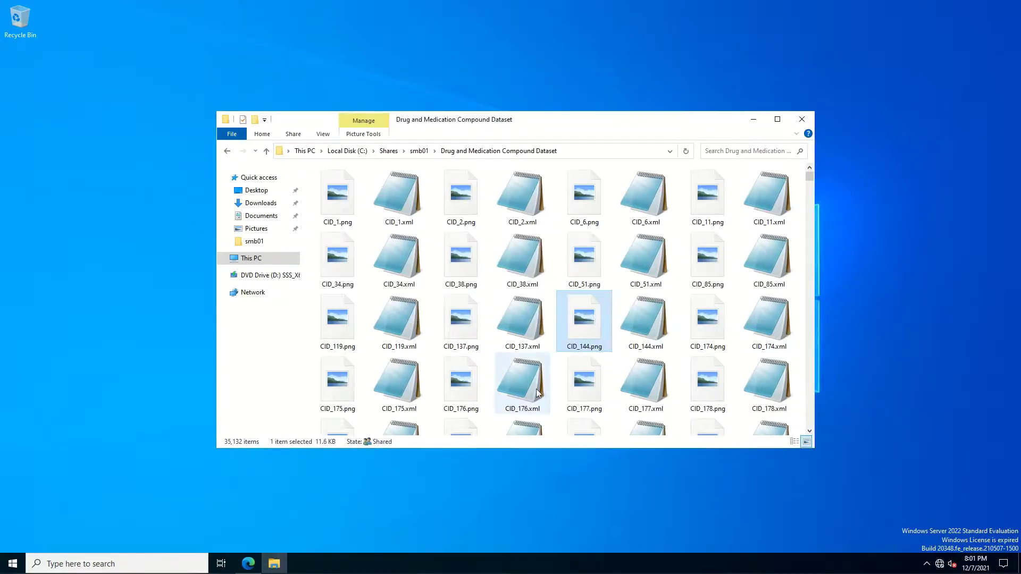
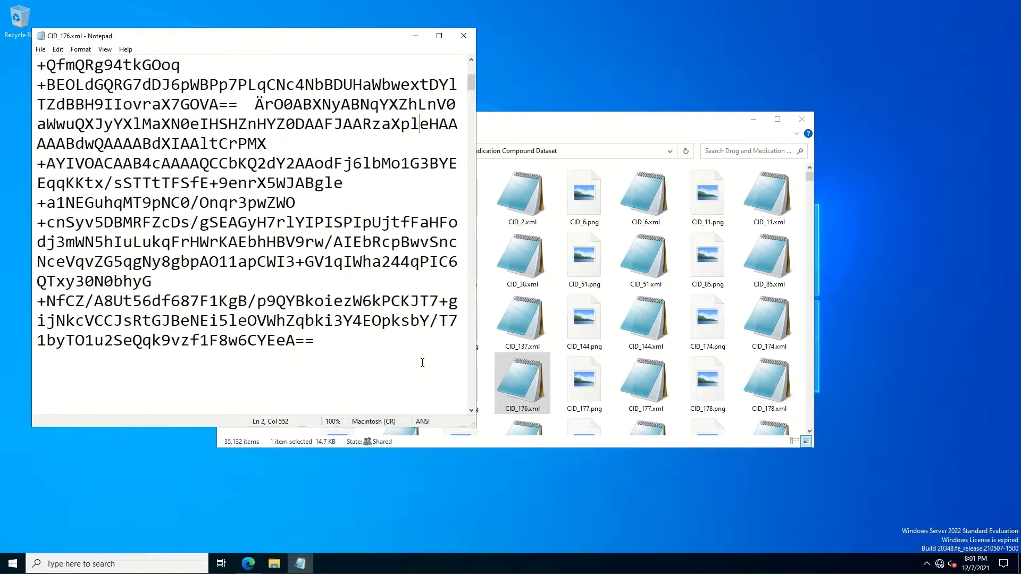
Scroll past the base64 block into the binary section and put the cursor at line 50's end
{"action": "scroll", "coordinate": [422, 363], "scroll_direction": "down", "scroll_amount": 10}
{"action": "scroll", "coordinate": [423, 362], "scroll_direction": "down", "scroll_amount": 15}
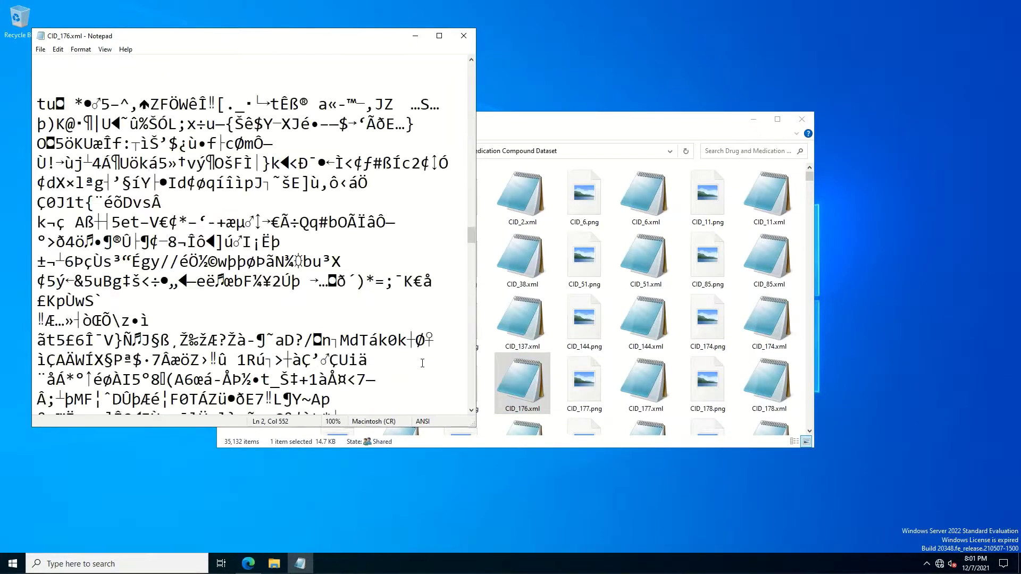
{"action": "scroll", "coordinate": [421, 362], "scroll_direction": "down", "scroll_amount": 15}
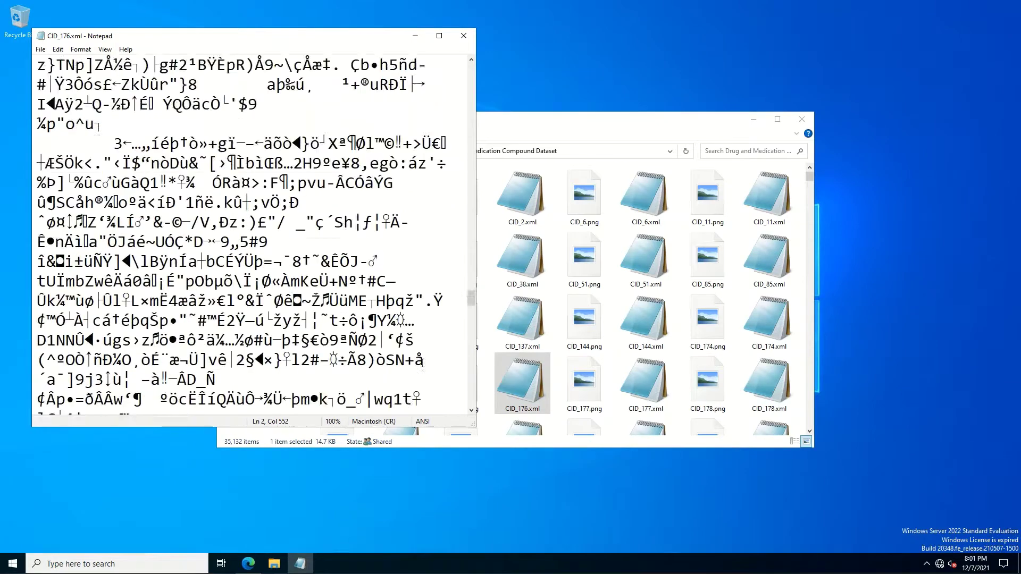
{"action": "scroll", "coordinate": [422, 364], "scroll_direction": "down", "scroll_amount": 12}
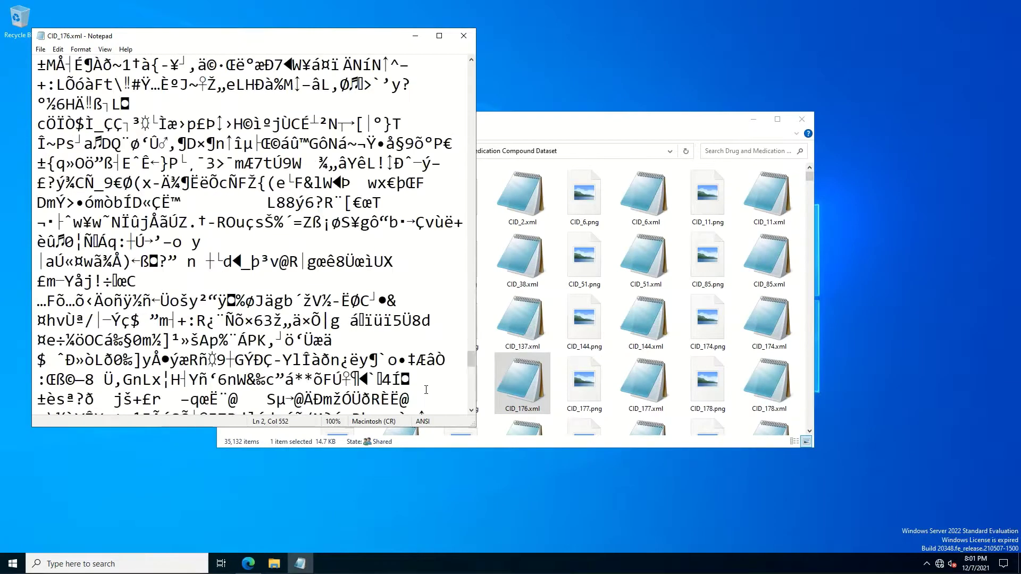
{"action": "left_click", "coordinate": [426, 398]}
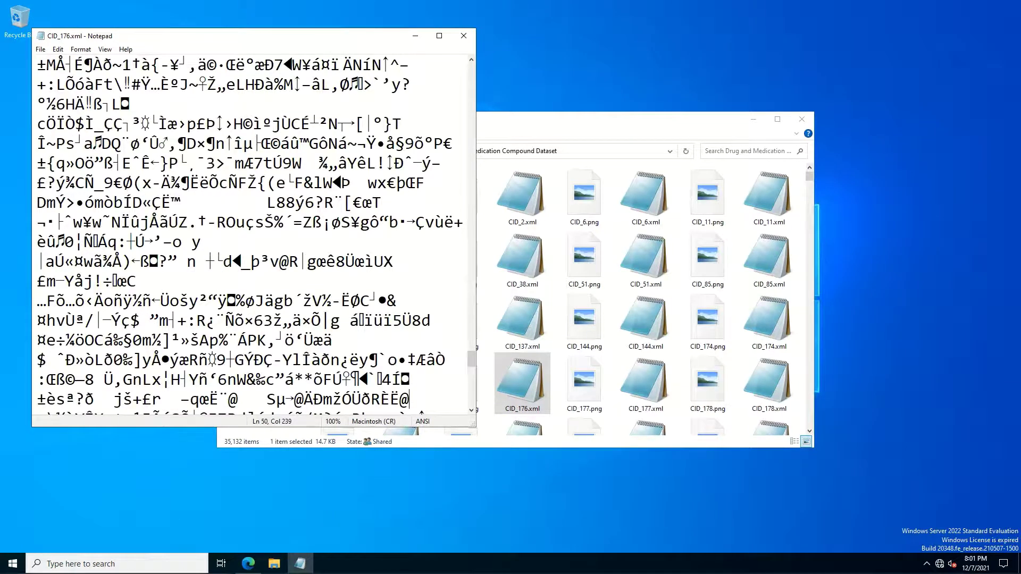